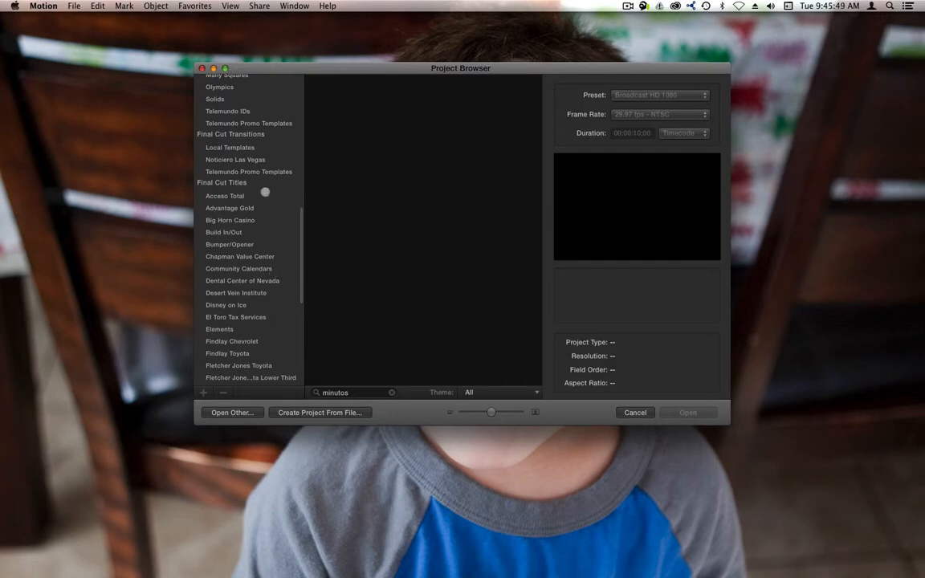
Step: Open the "Minutos Para Ti Two Lines" template from the Final Cut Titles category
left_click(230, 182)
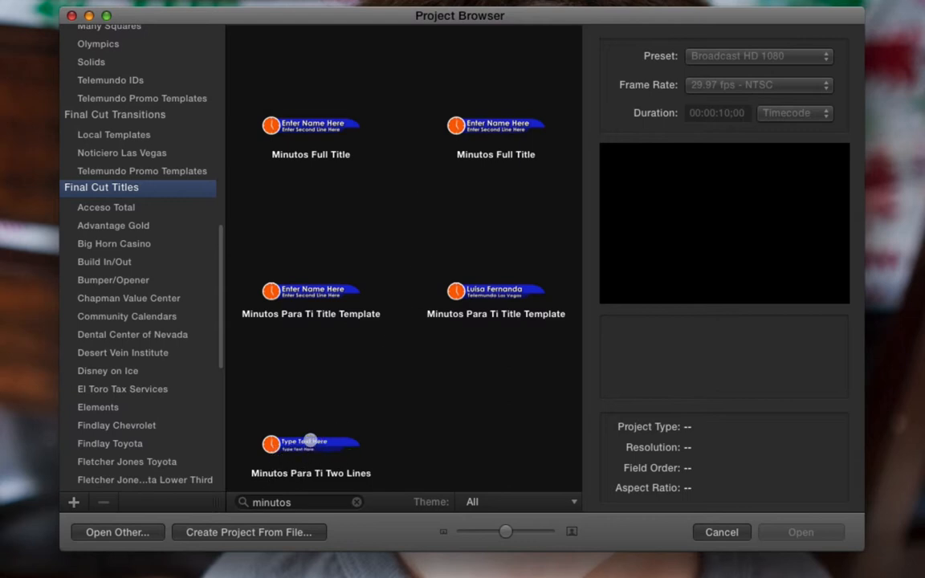
left_click(310, 439)
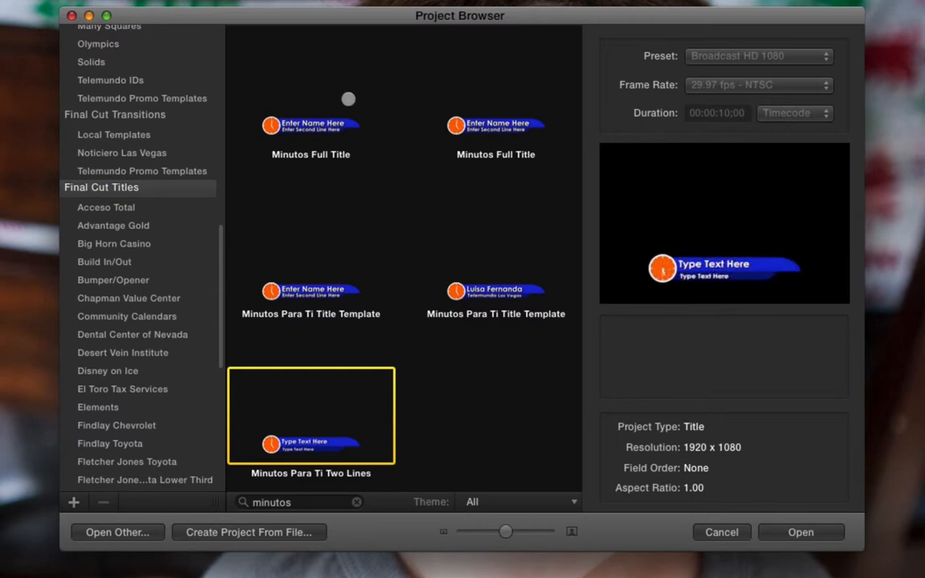
left_click(321, 123)
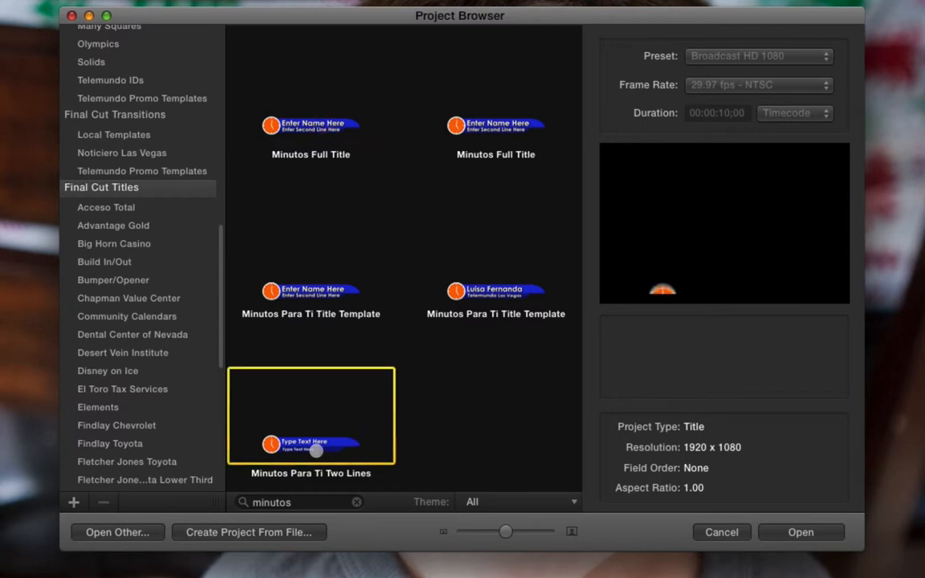
left_click(284, 407)
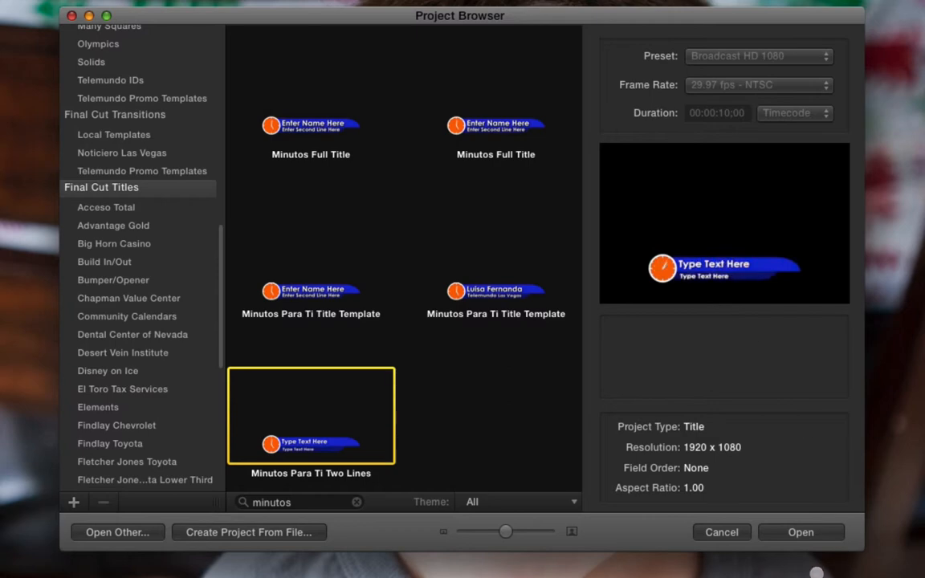
left_click(802, 532)
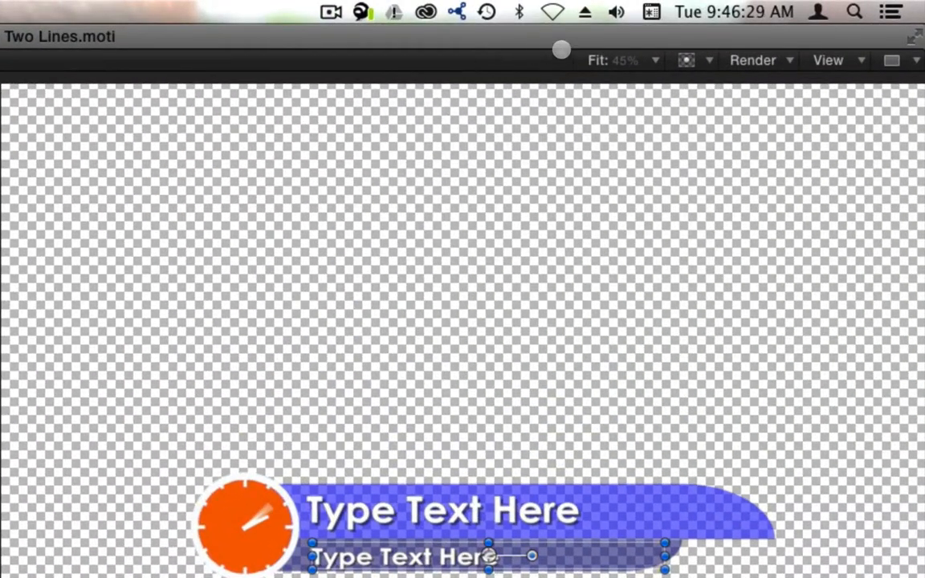
Step: Replace the top title's placeholder text in the lower third with the presenter's name
left_click(646, 60)
left_click(619, 116)
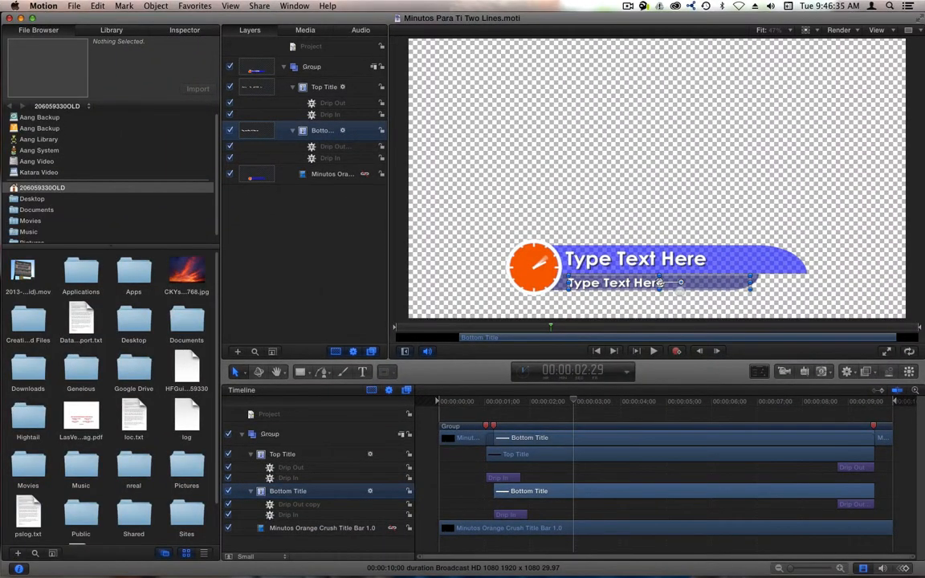
left_click_drag(590, 402, 486, 406)
key("space")
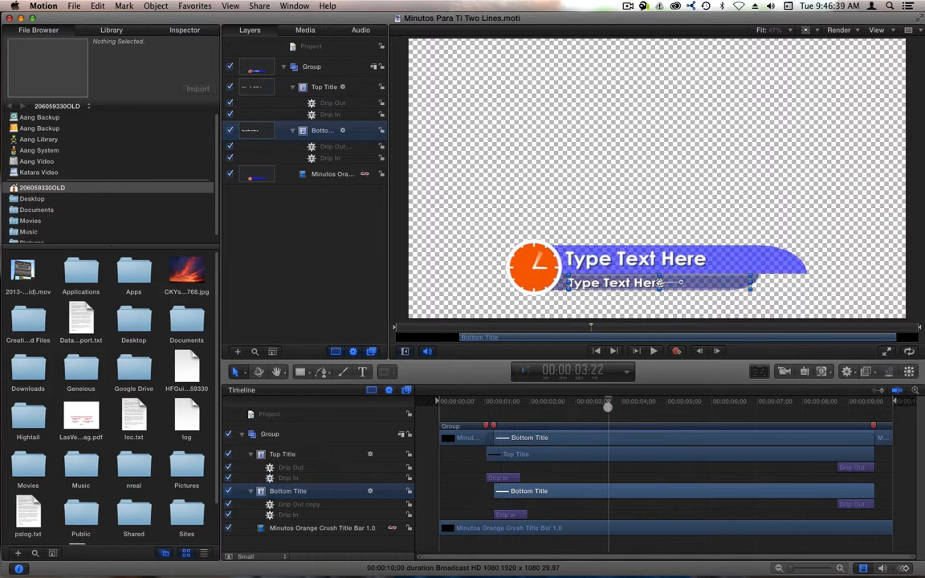
left_click(291, 453)
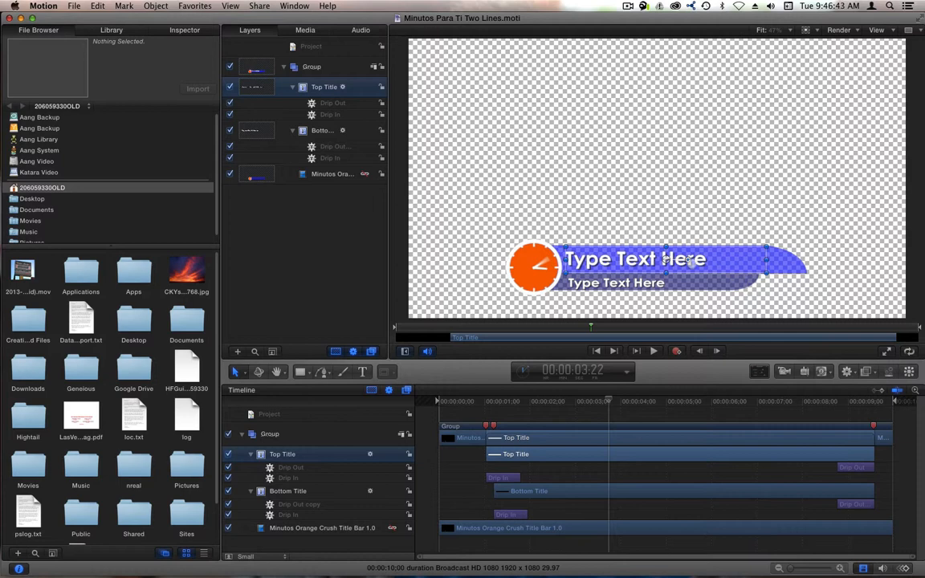
double_click(707, 259)
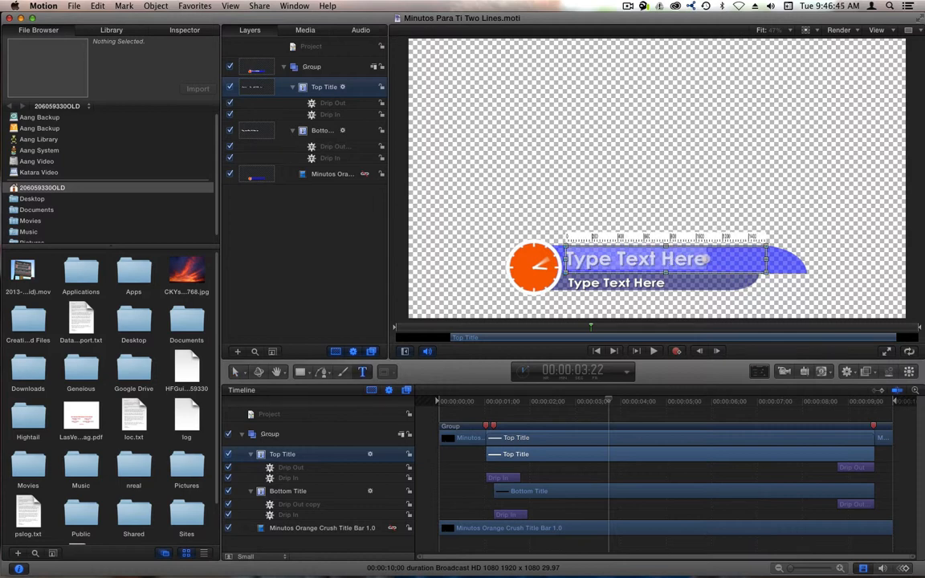
key("shift")
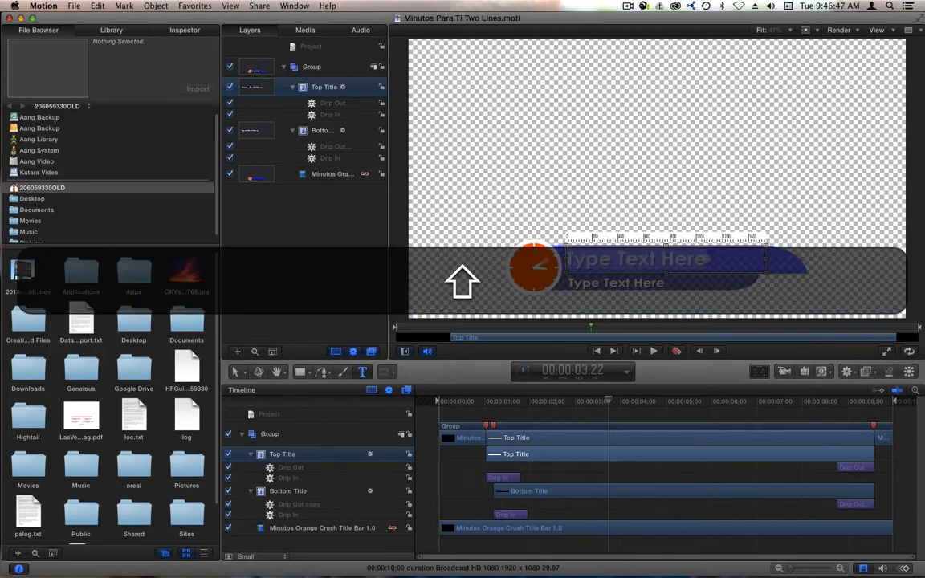
type("Luisa R")
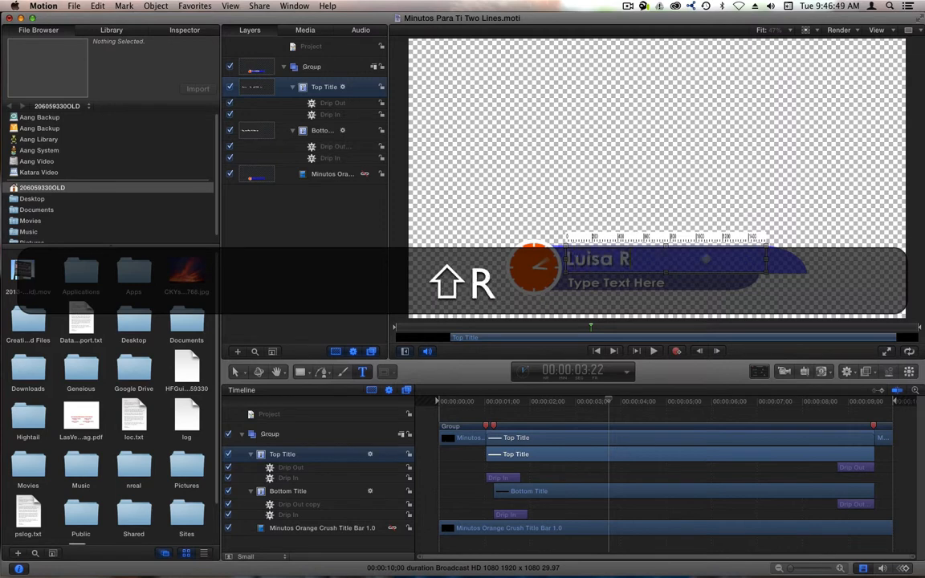
key("BackSpace")
type("Fernanda")
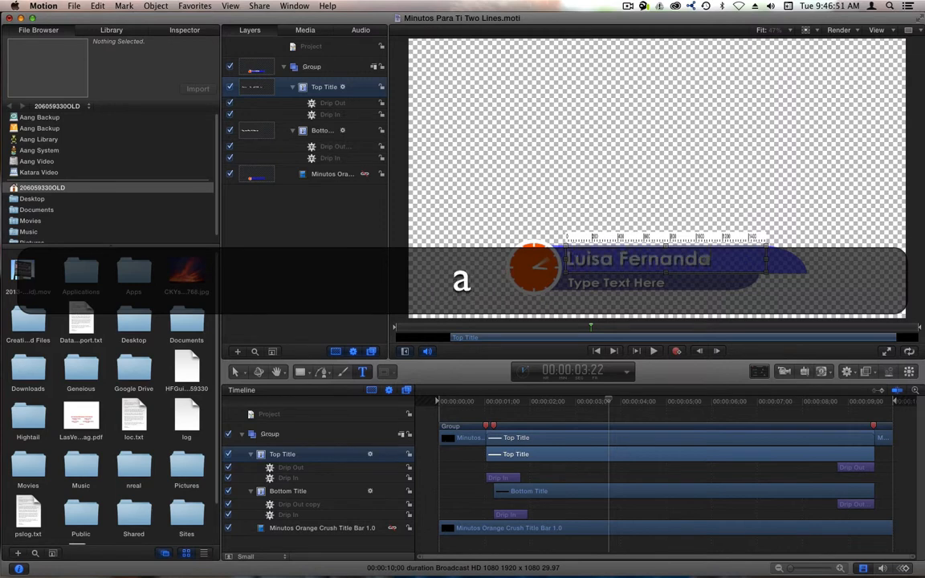
Step: Replace the bottom title's placeholder text with "Telemundo Las Vegas"
double_click(652, 282)
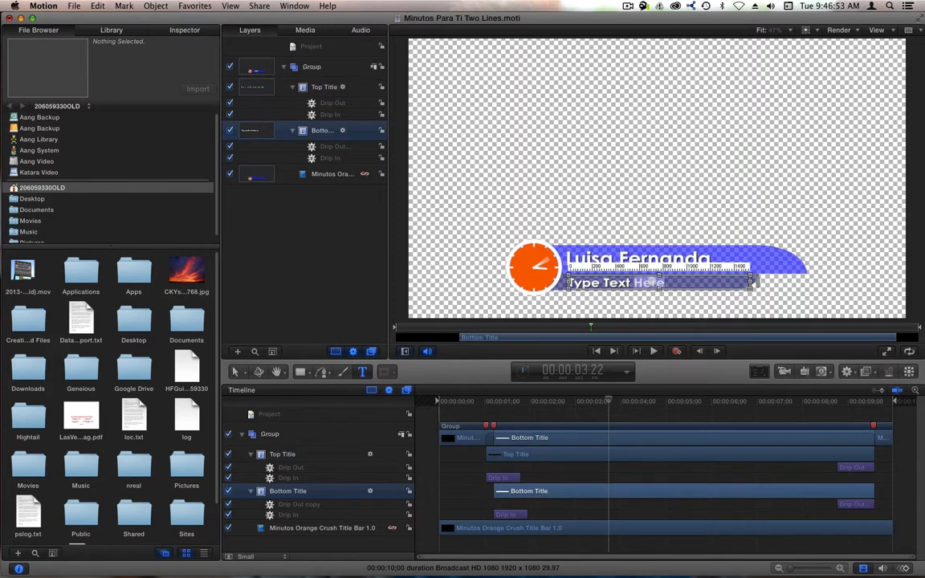
key("super+a")
type("Telem")
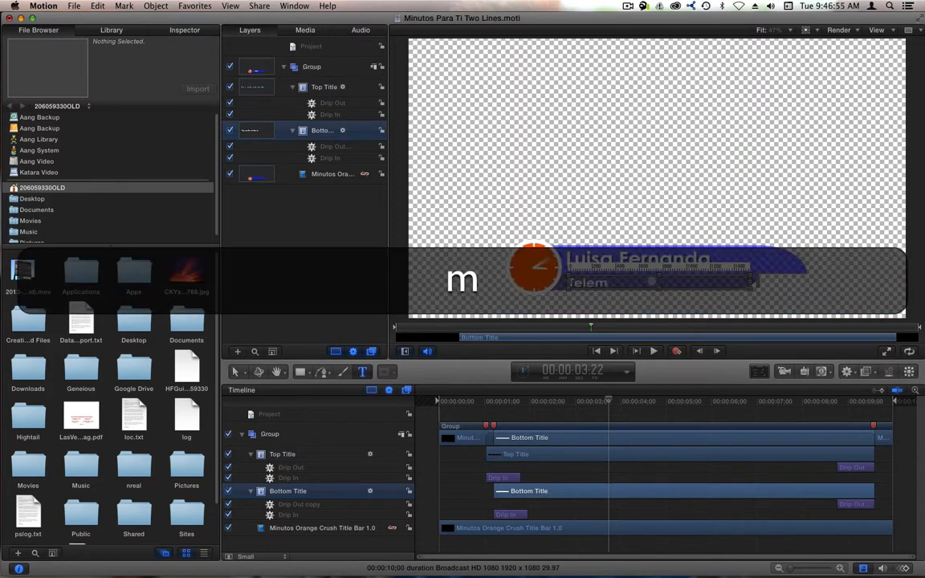
type("undo Las Vegas")
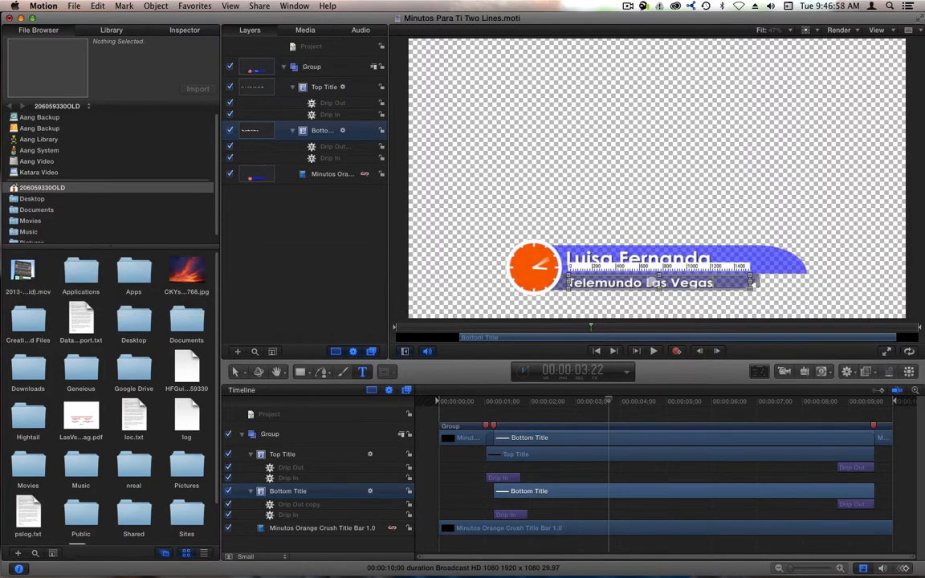
key("KP_Enter")
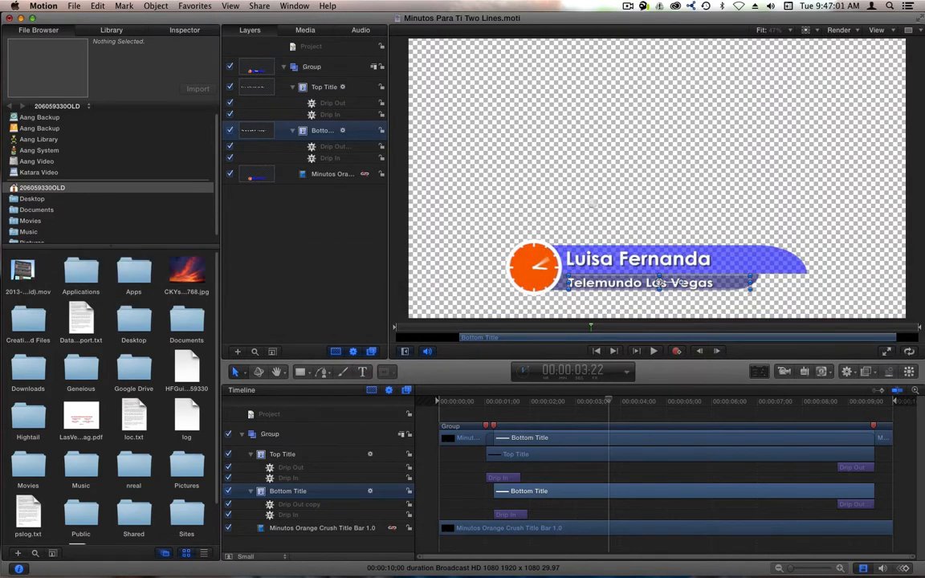
left_click_drag(596, 395, 573, 397)
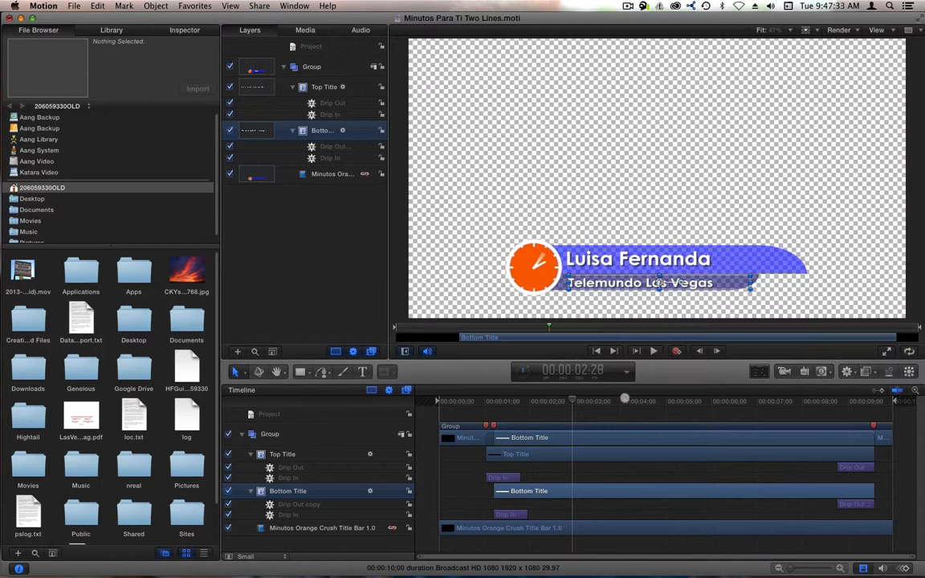
left_click_drag(627, 402, 579, 416)
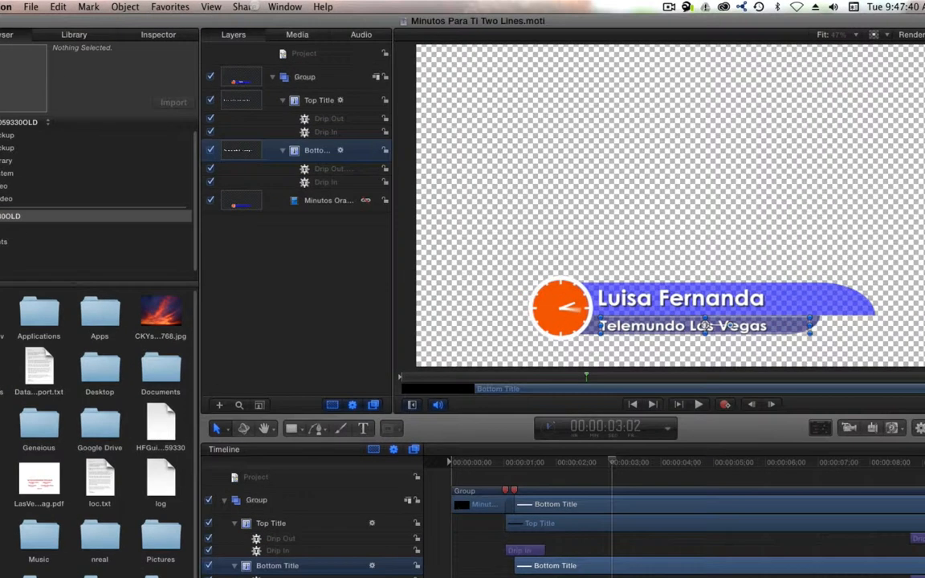
left_click(259, 6)
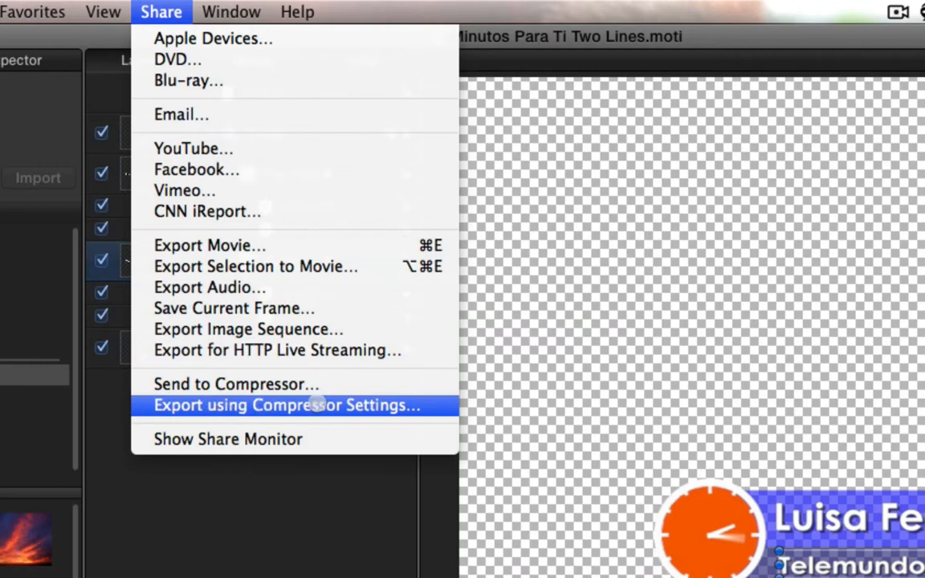
left_click(316, 404)
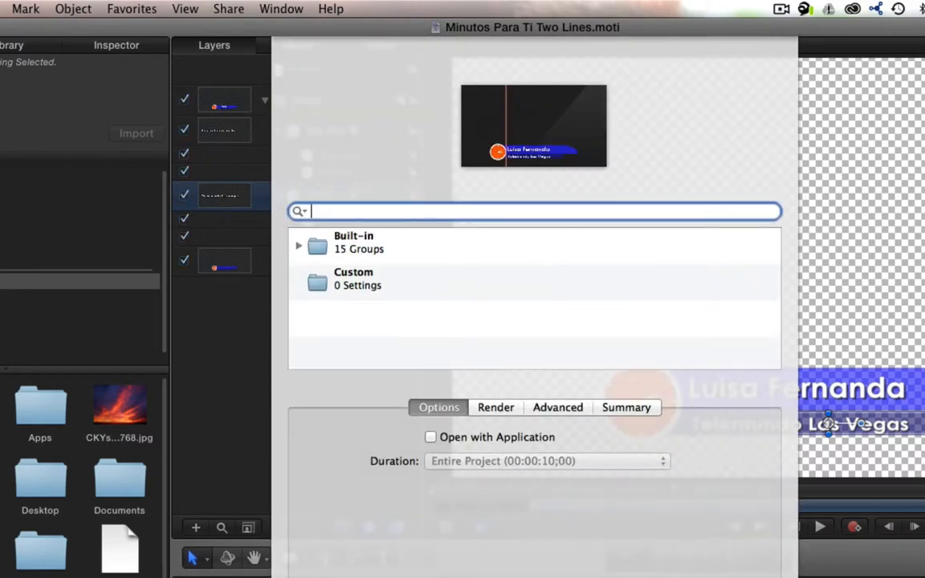
left_click(360, 285)
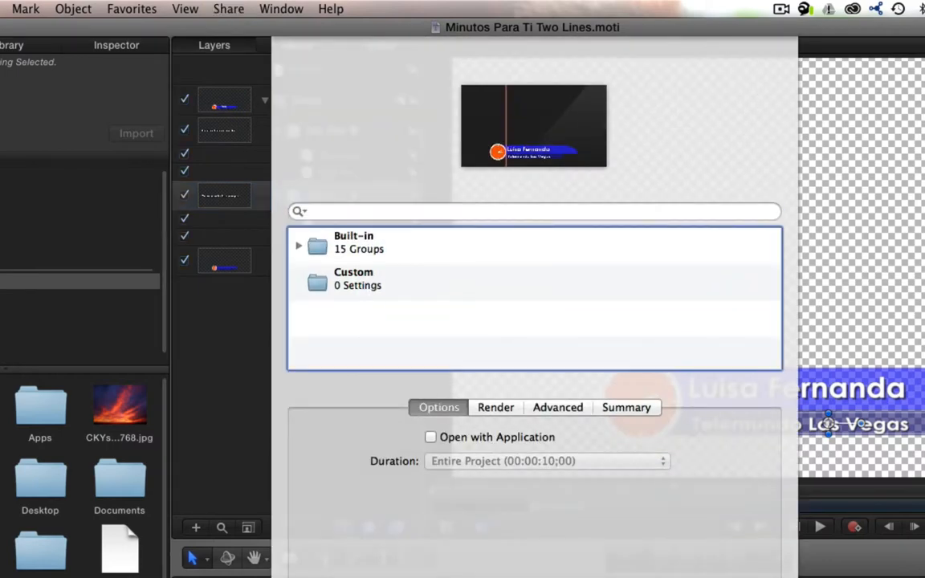
key("Escape")
Step: Send the project to Compressor and delete the H.264 for Clients, MPEG 4 for Clients and Windows Media outputs from its job
left_click(228, 9)
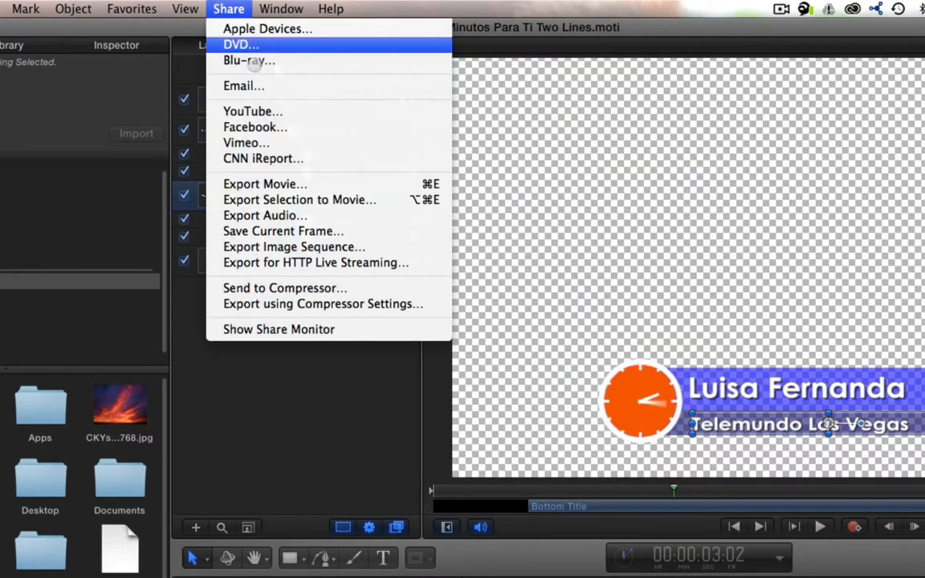
left_click(334, 288)
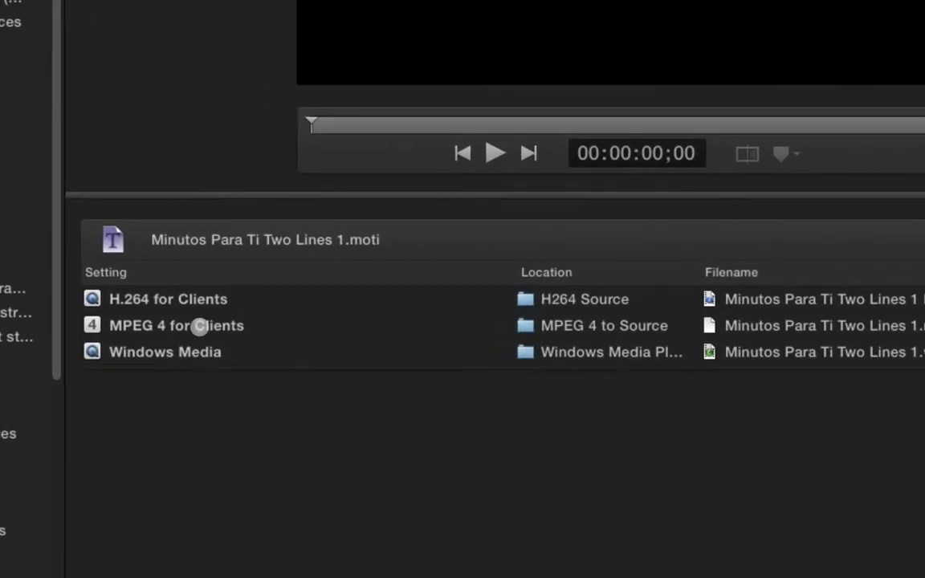
left_click(177, 301)
left_click(175, 357)
left_click(209, 305)
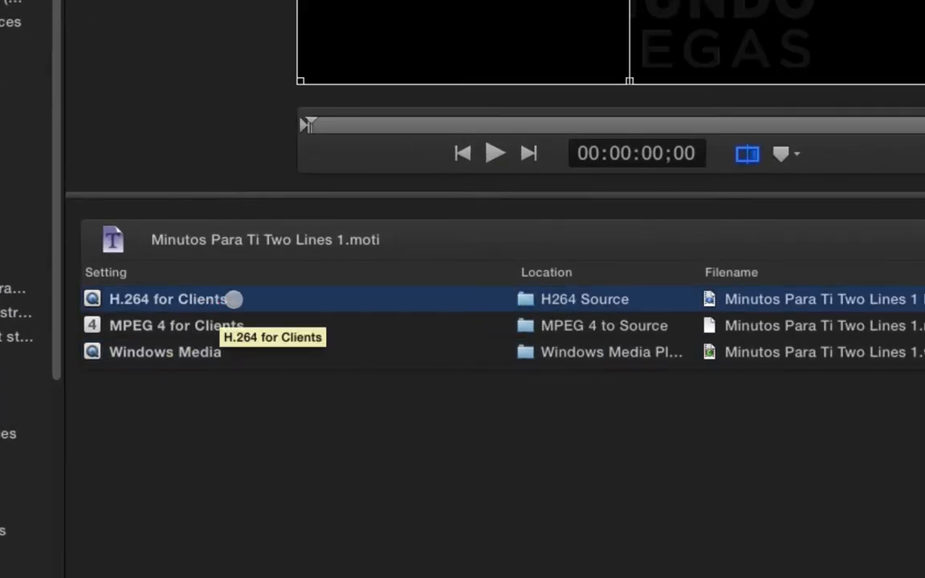
key("super+a")
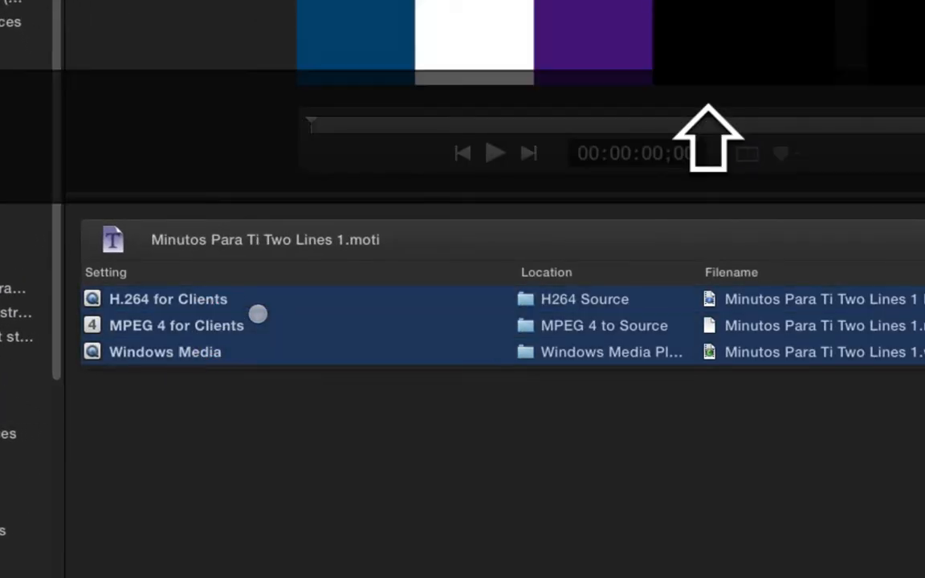
key("BackSpace")
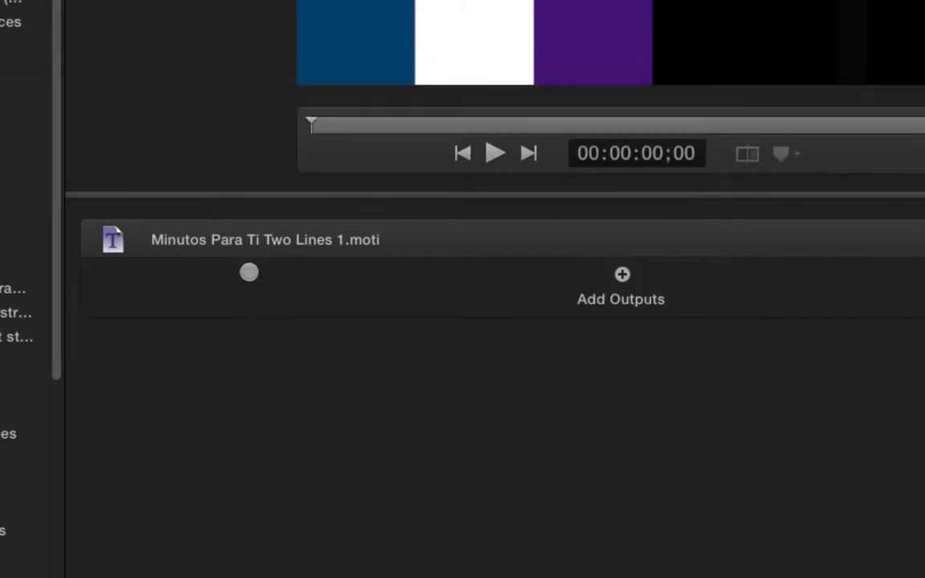
Step: Add the custom "Animation with Alpha" setting as an output of the Minutos Para Ti Two Lines 1 job
scroll(102, 311, "down", 10)
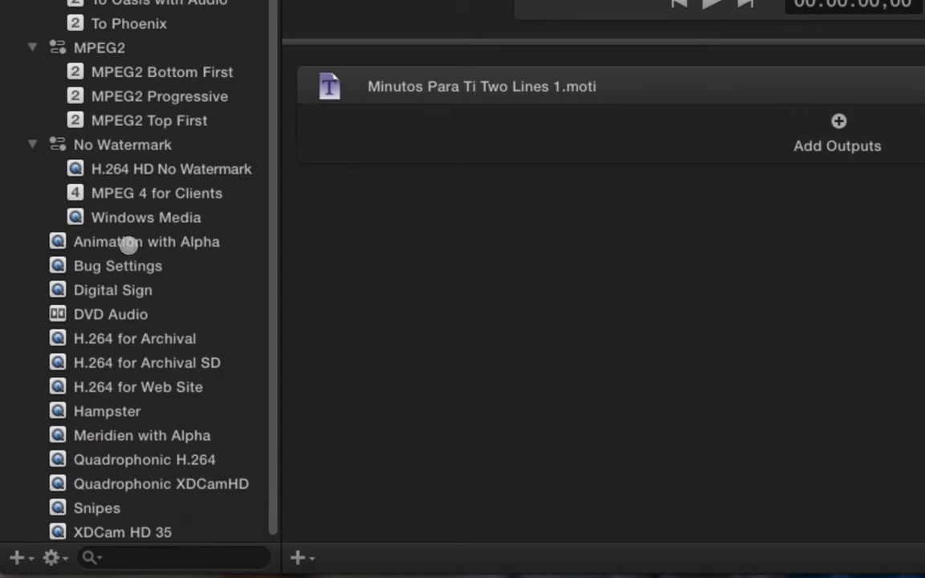
left_click(127, 241)
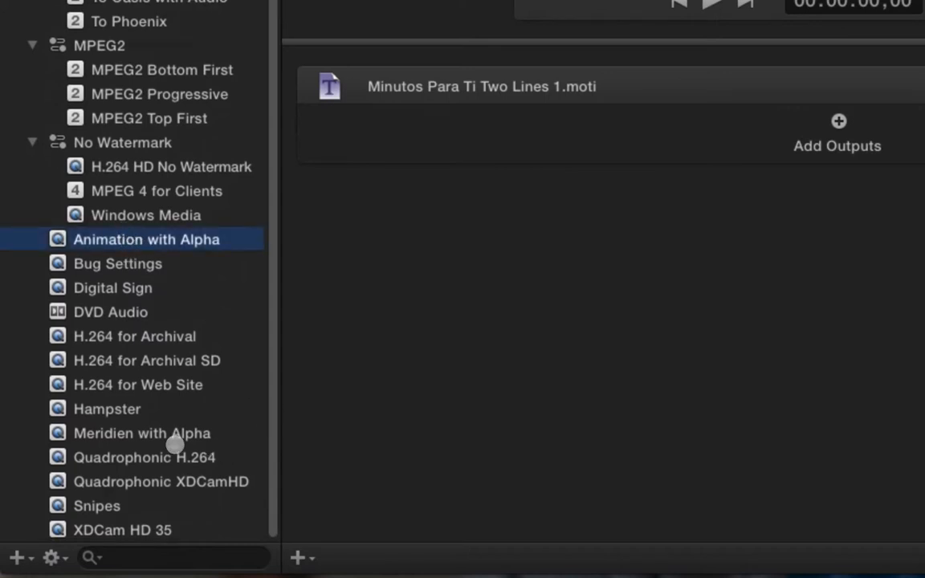
left_click(168, 436)
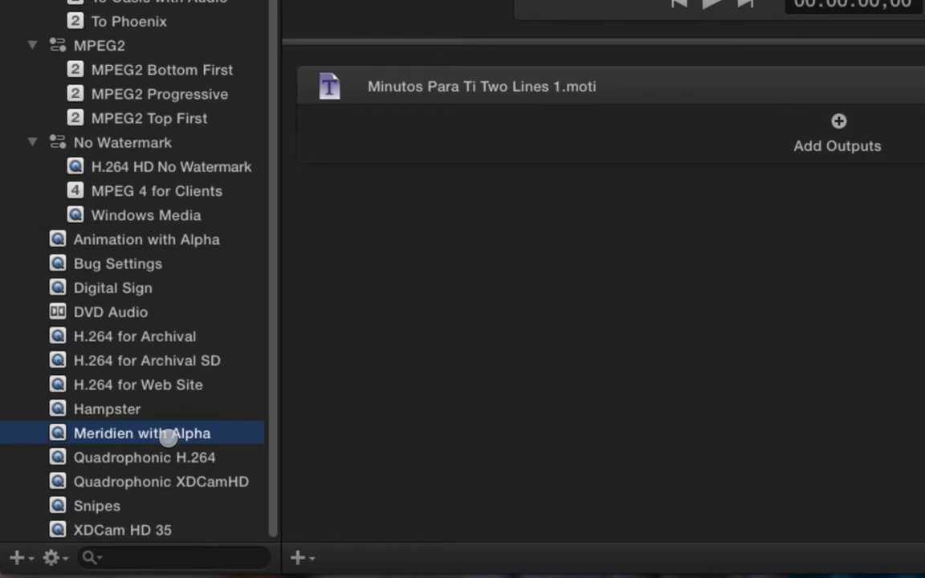
left_click(89, 241)
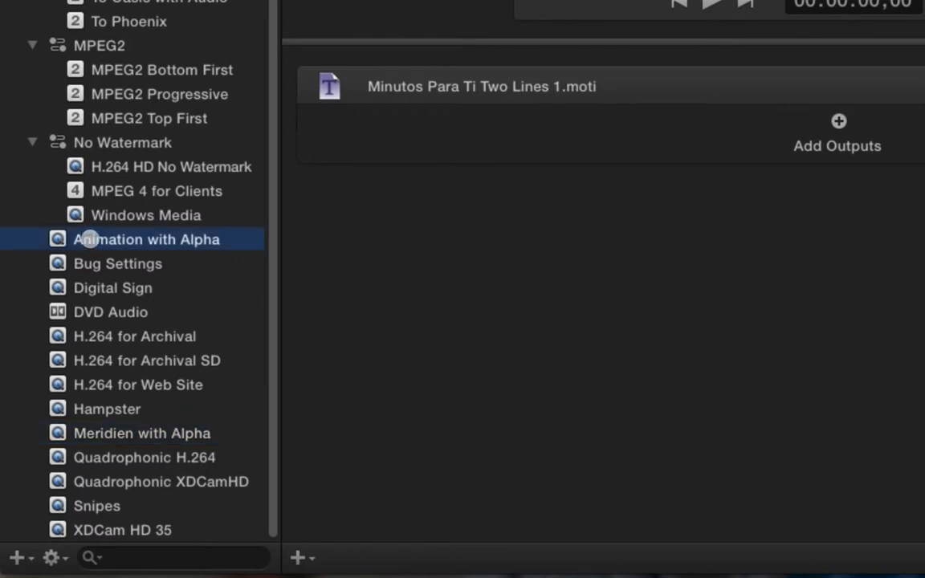
left_click_drag(86, 240, 571, 129)
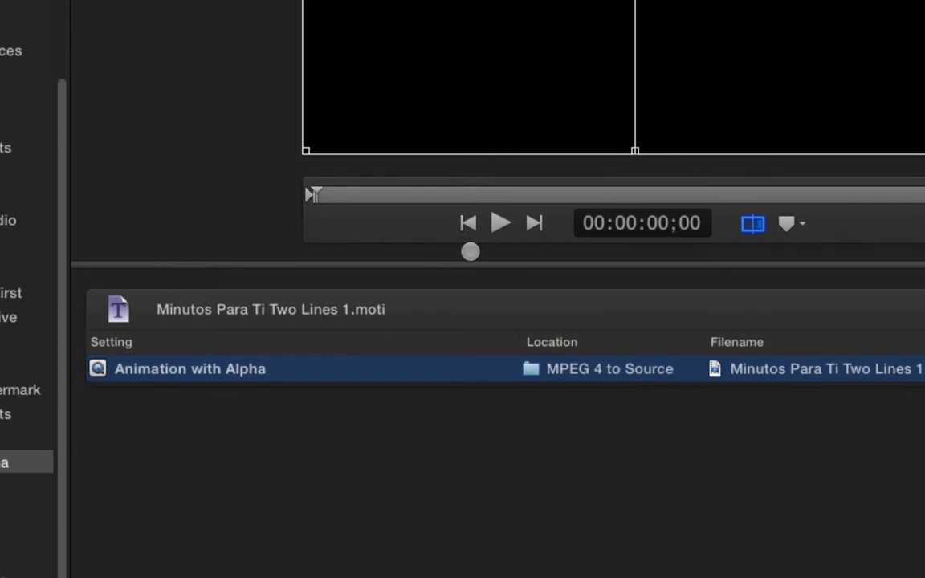
Step: Preview the Animation with Alpha output partway through the title and examine its frame size options in the video properties
left_click(426, 311)
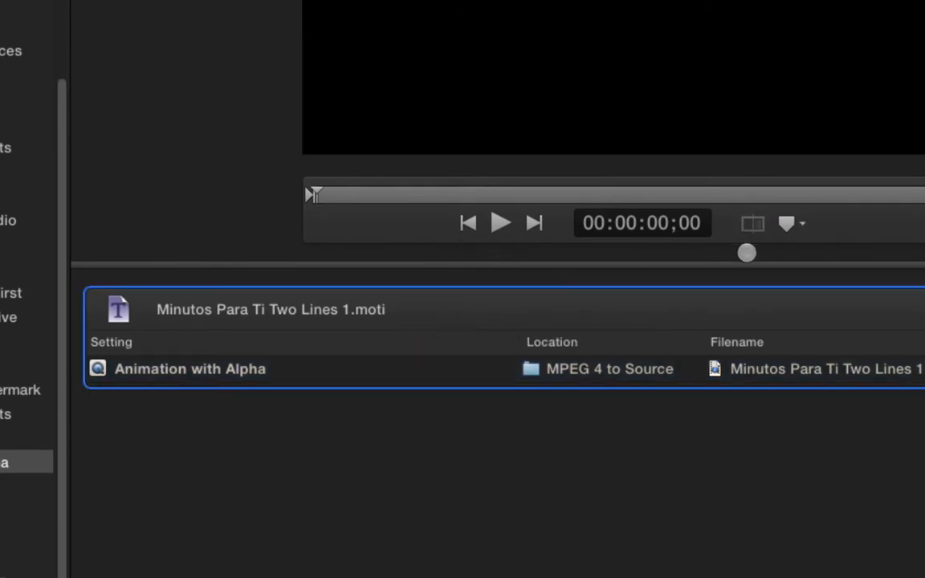
left_click(268, 372)
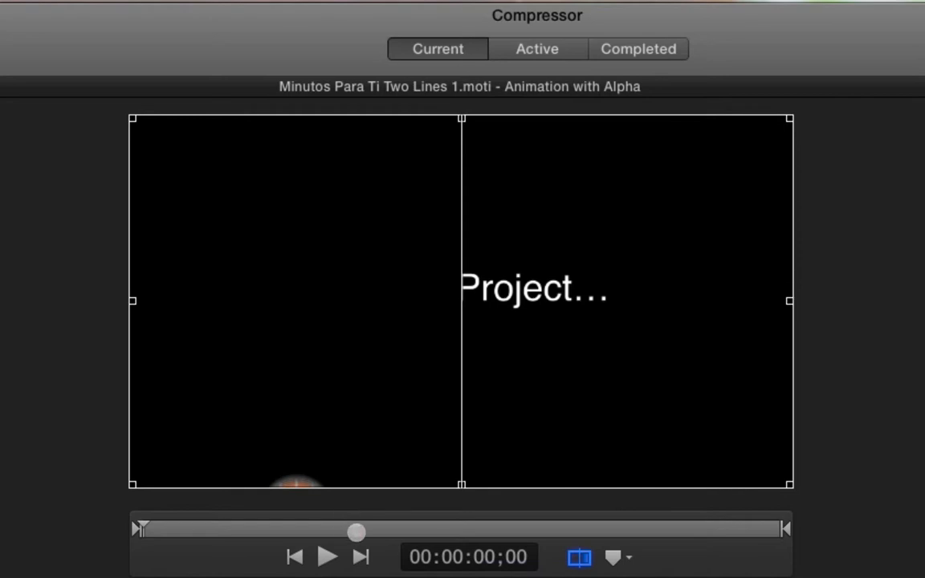
left_click(368, 533)
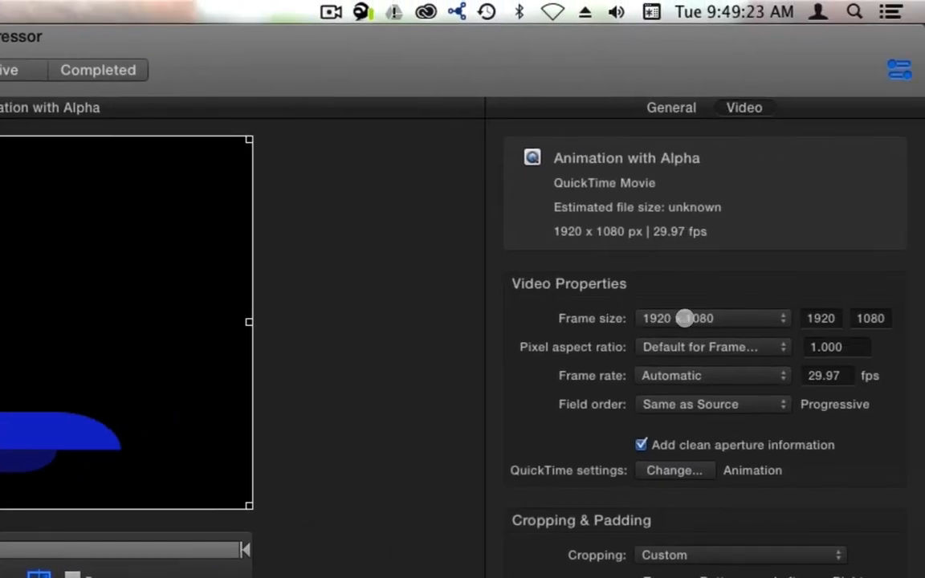
left_click(687, 318)
left_click(687, 318)
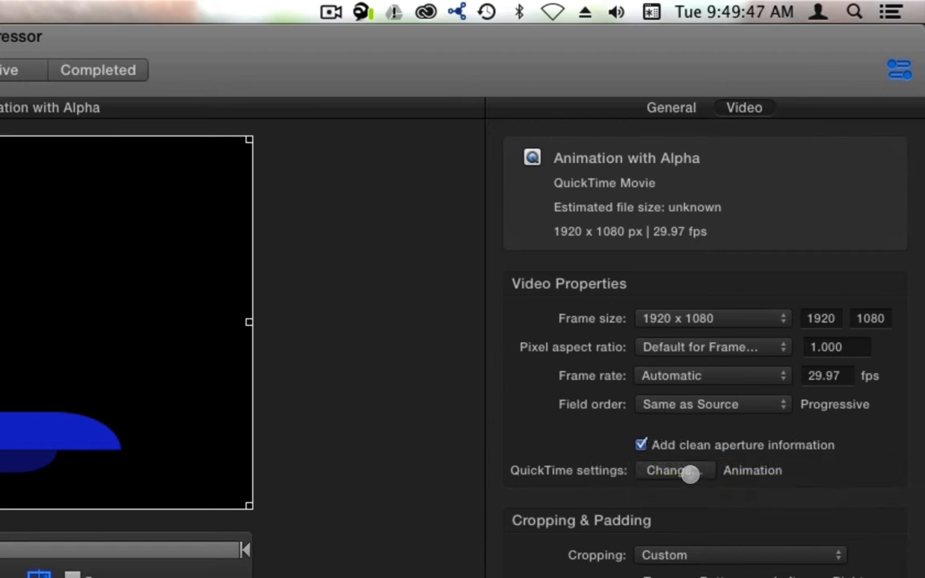
Step: Examine the compression types offered in the output's QuickTime settings, keep Animation selected, and cancel the settings
left_click(675, 473)
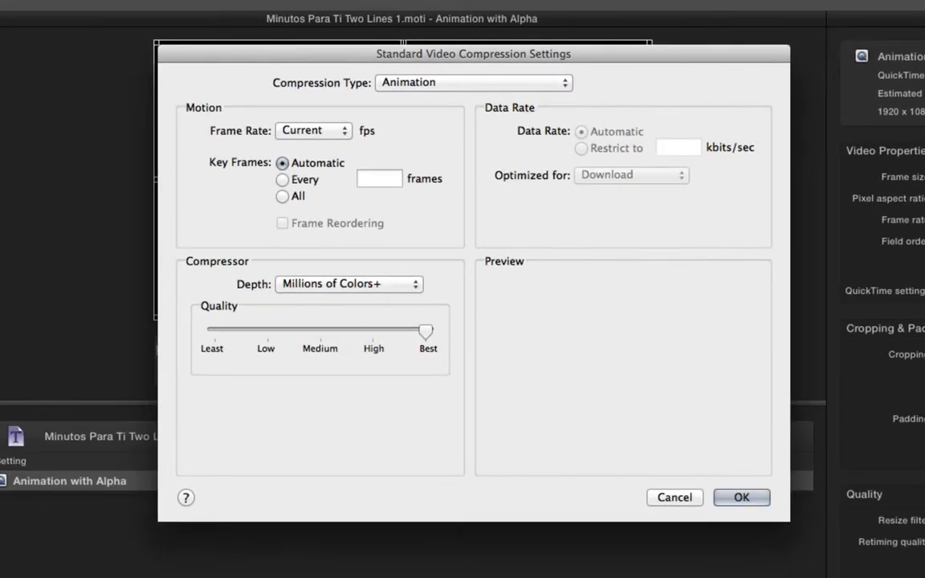
left_click(421, 80)
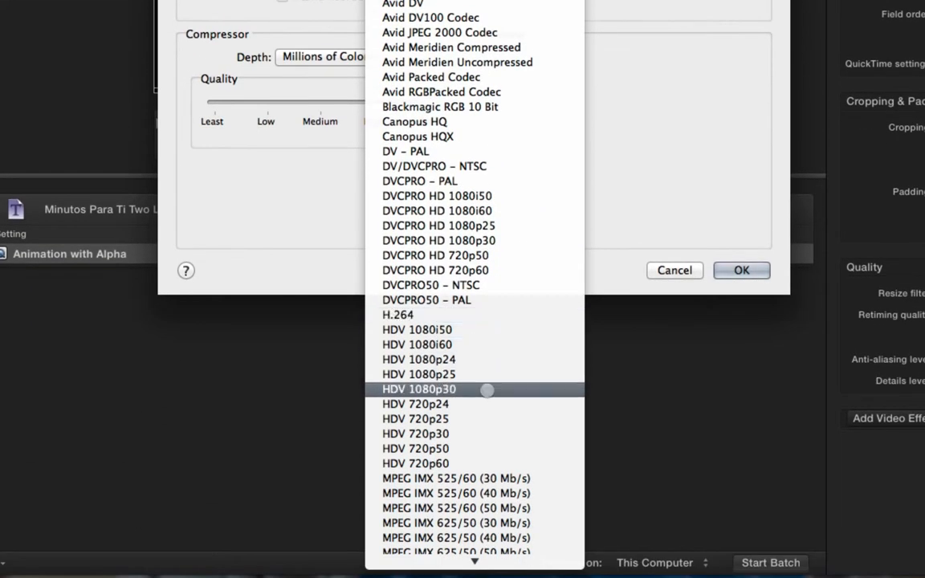
scroll(498, 373, "down", 3)
scroll(499, 366, "down", 10)
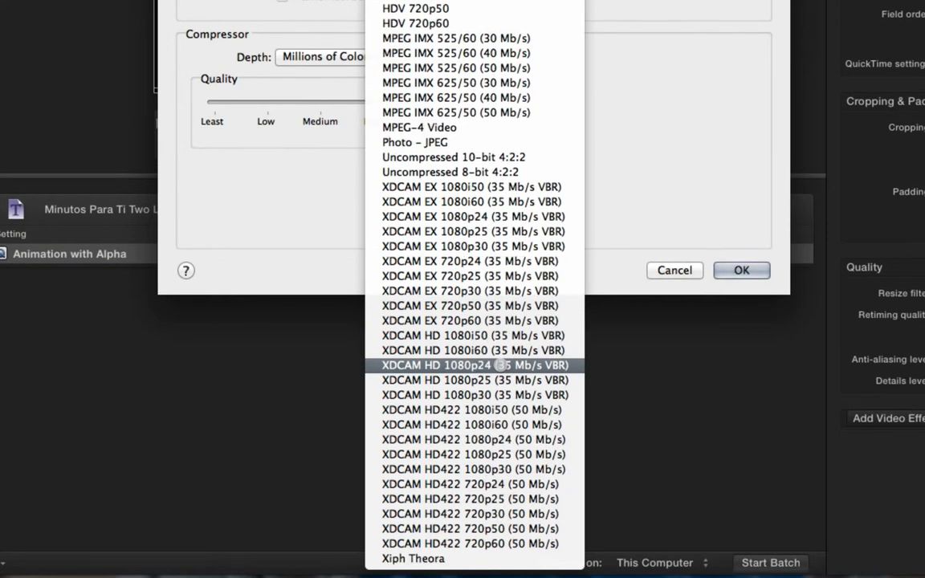
scroll(500, 366, "up", 15)
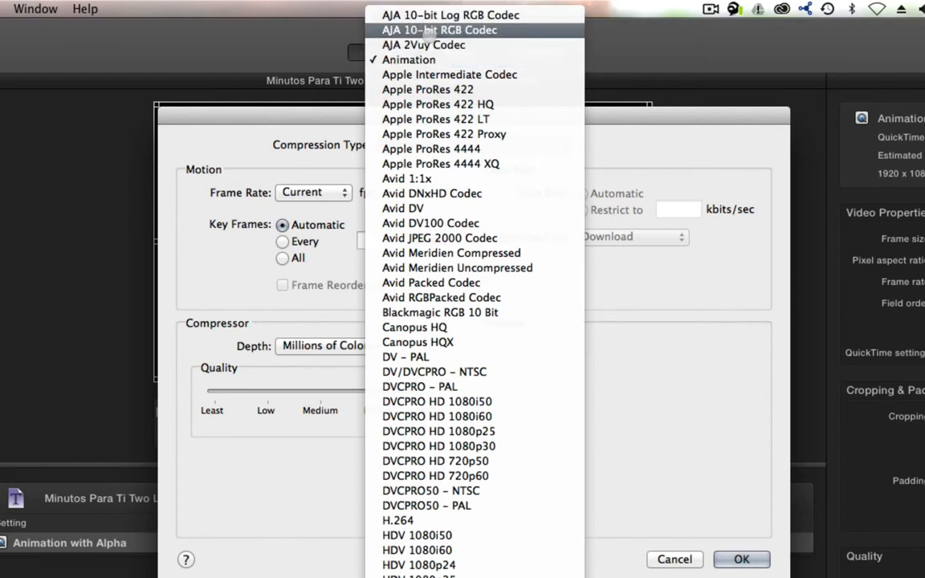
left_click(402, 60)
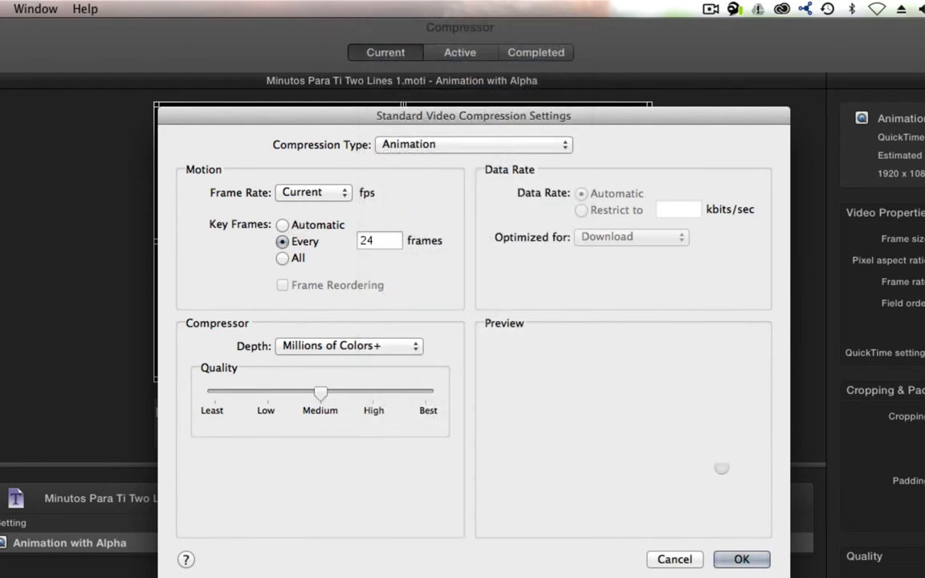
left_click(682, 560)
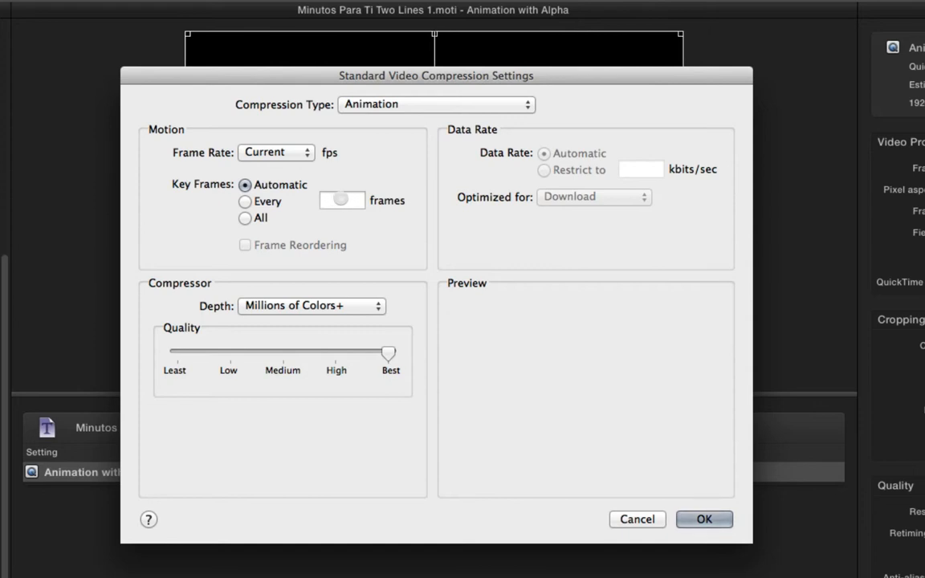
Step: Review the color depth options, accept the QuickTime settings with Millions of Colors+, and keep the padding at 16x9 1.78:1
left_click_drag(575, 72, 649, 387)
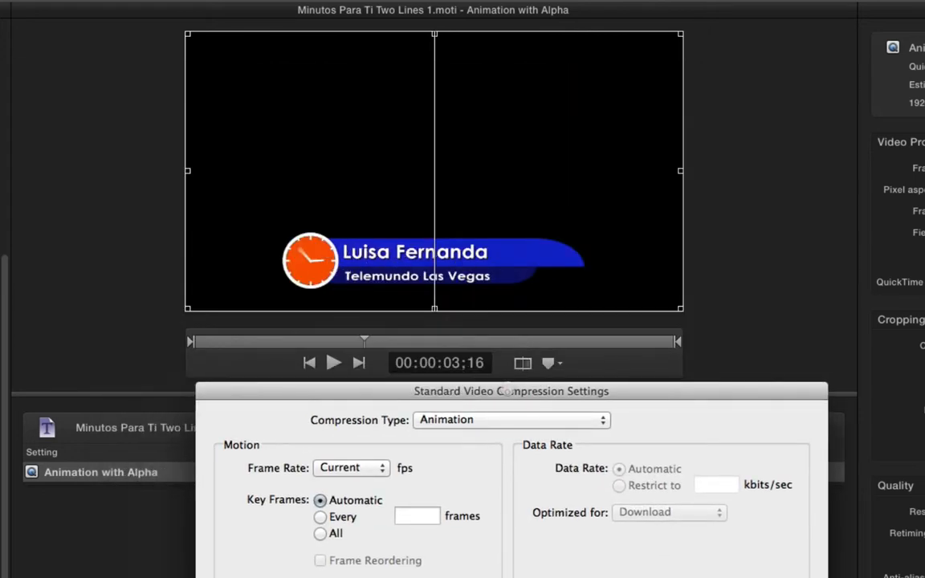
left_click_drag(508, 392, 486, 170)
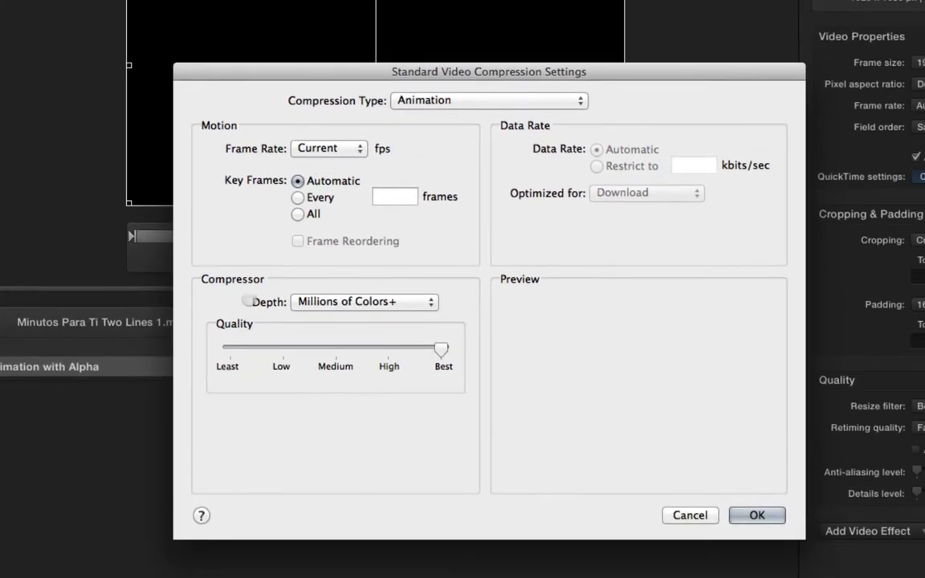
left_click(356, 303)
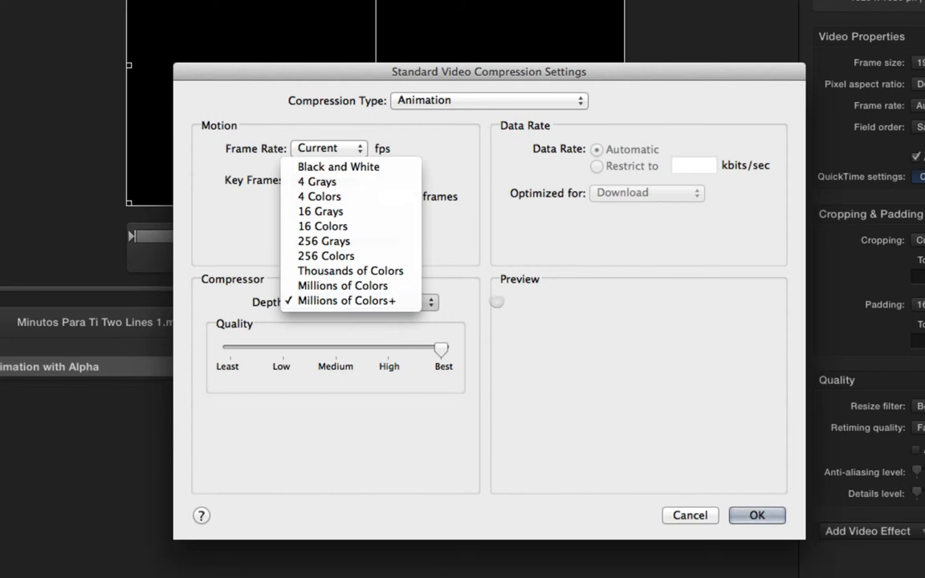
left_click(426, 278)
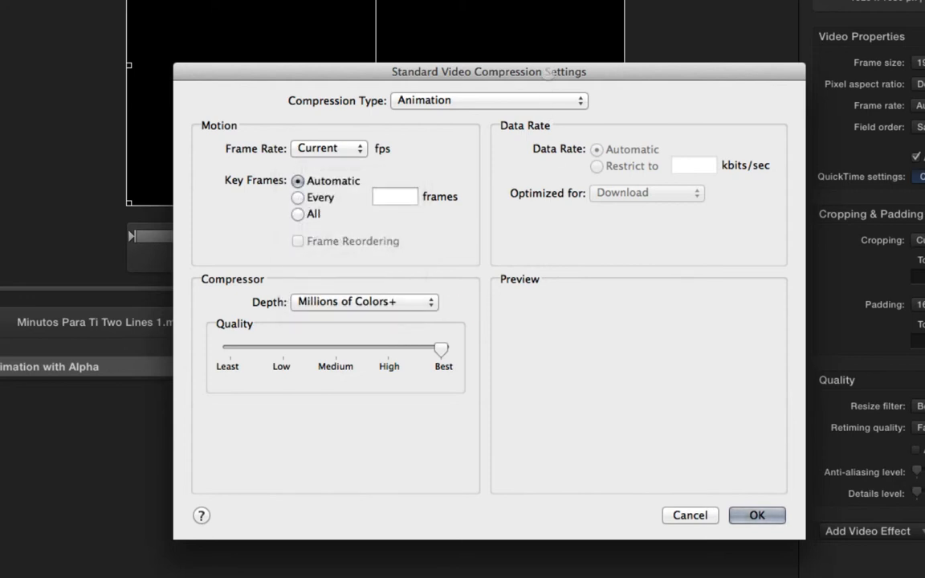
left_click_drag(548, 72, 590, 298)
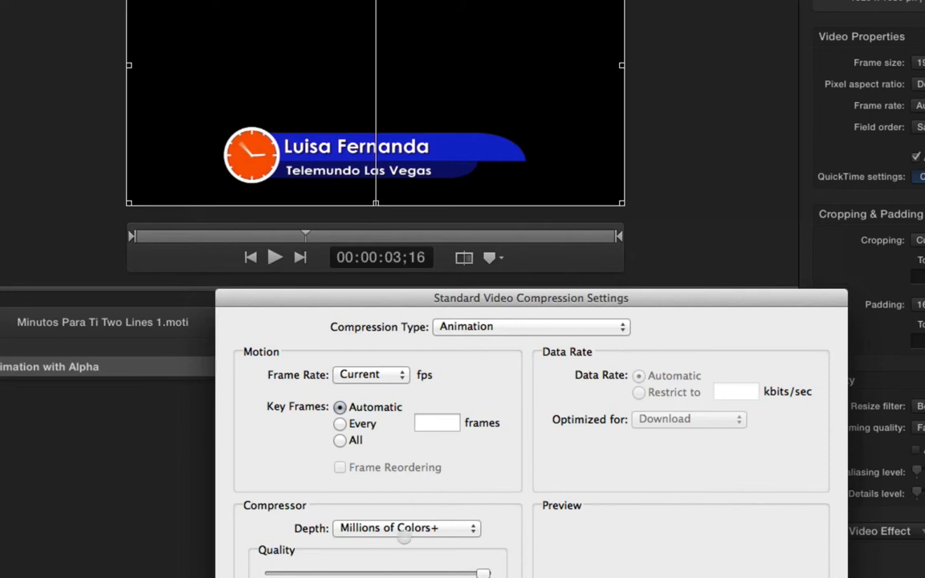
left_click(399, 527)
left_click(399, 528)
left_click_drag(502, 295, 561, 58)
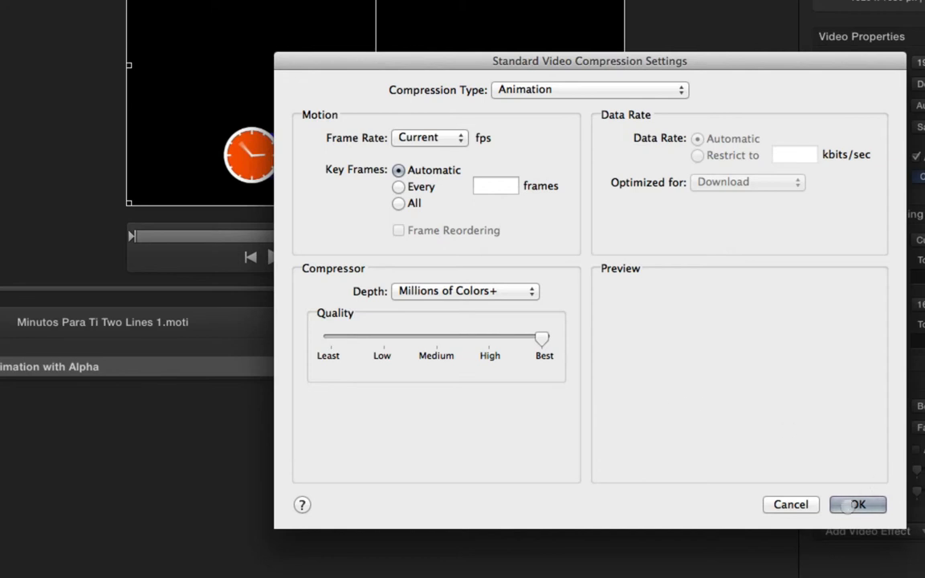
left_click(854, 504)
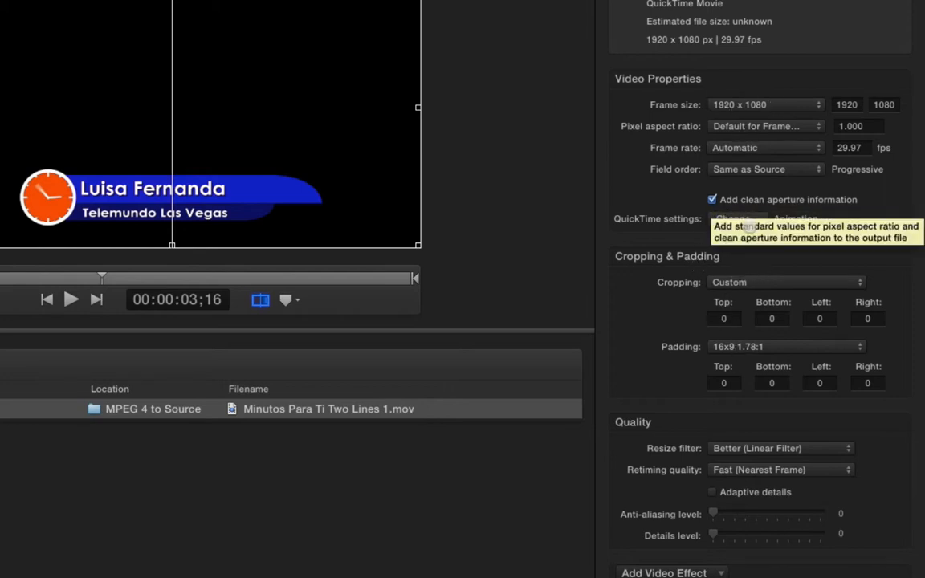
left_click(702, 347)
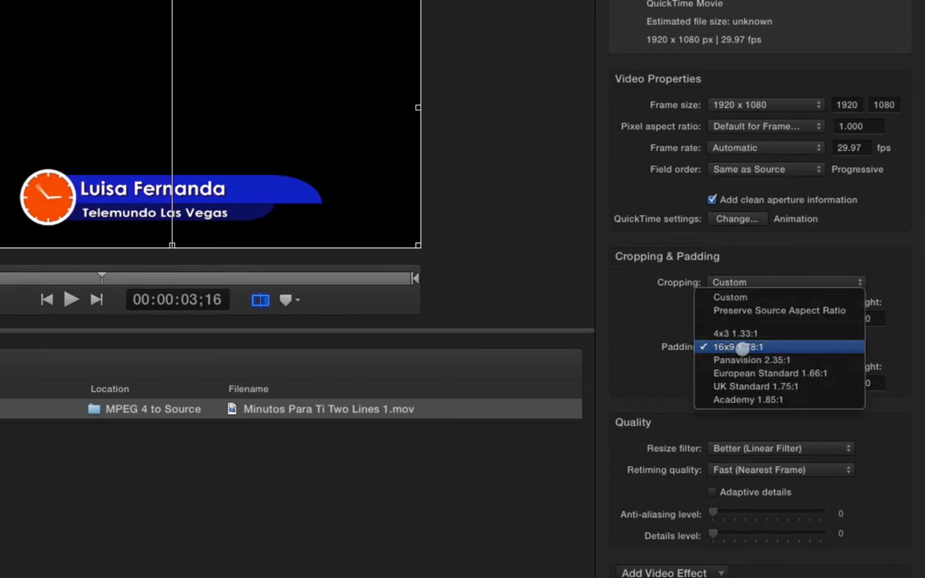
left_click(704, 347)
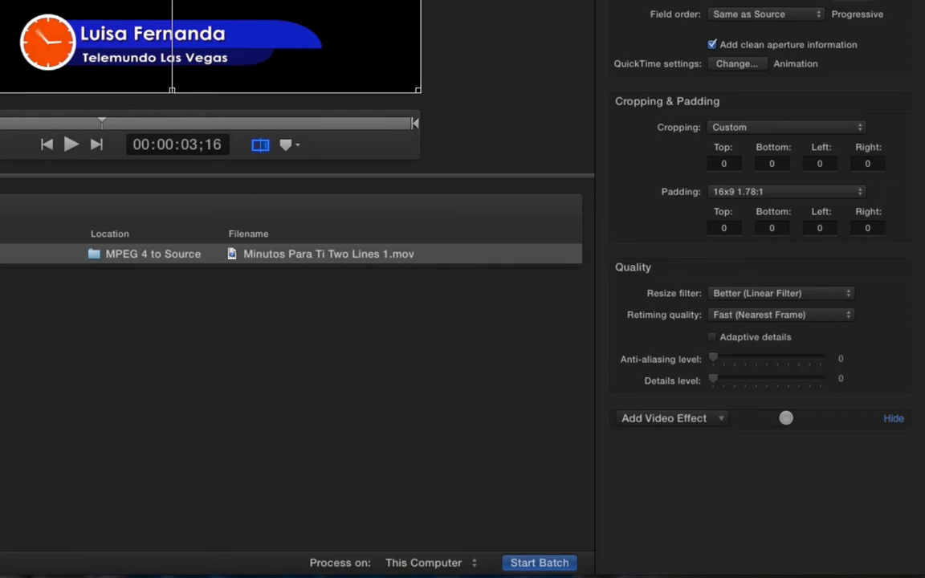
Step: Rename the output file with the date 09-10-2014 followed by a space and the person's name from the top title
left_click(289, 253)
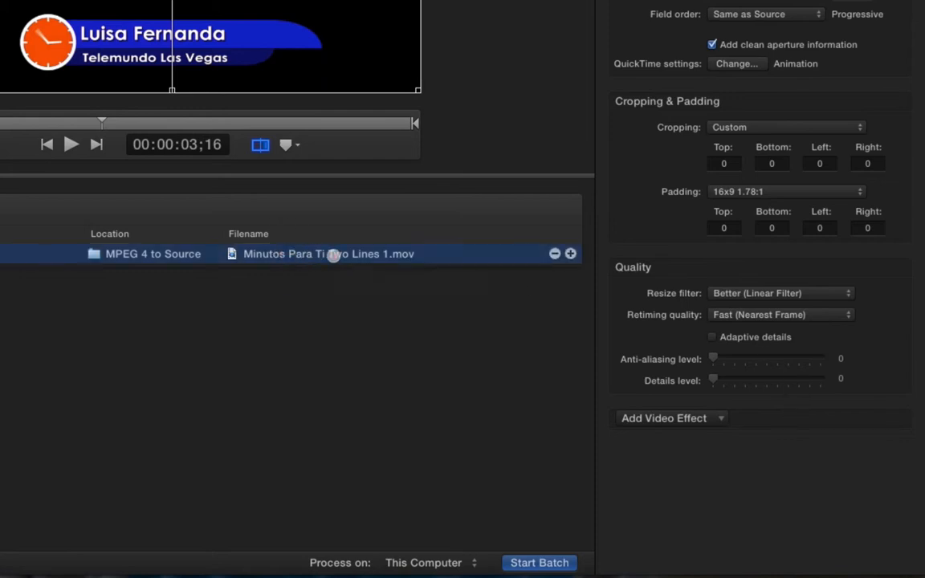
left_click(343, 253)
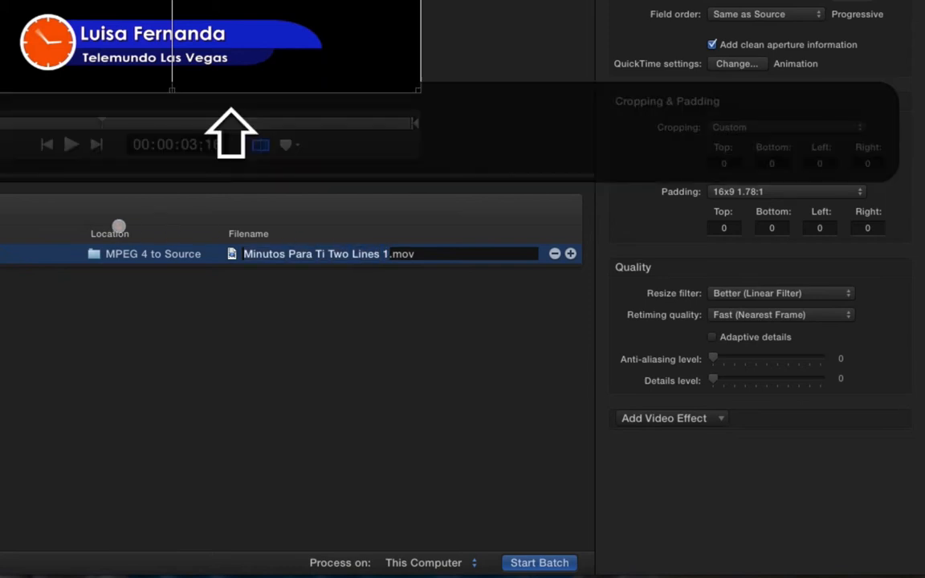
type("Luios")
key("BackSpace")
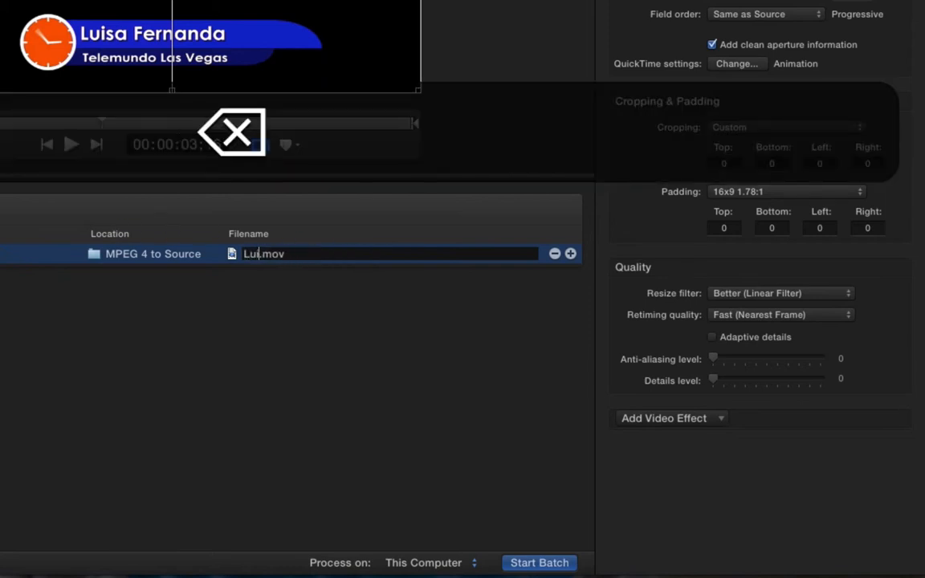
type("sa ")
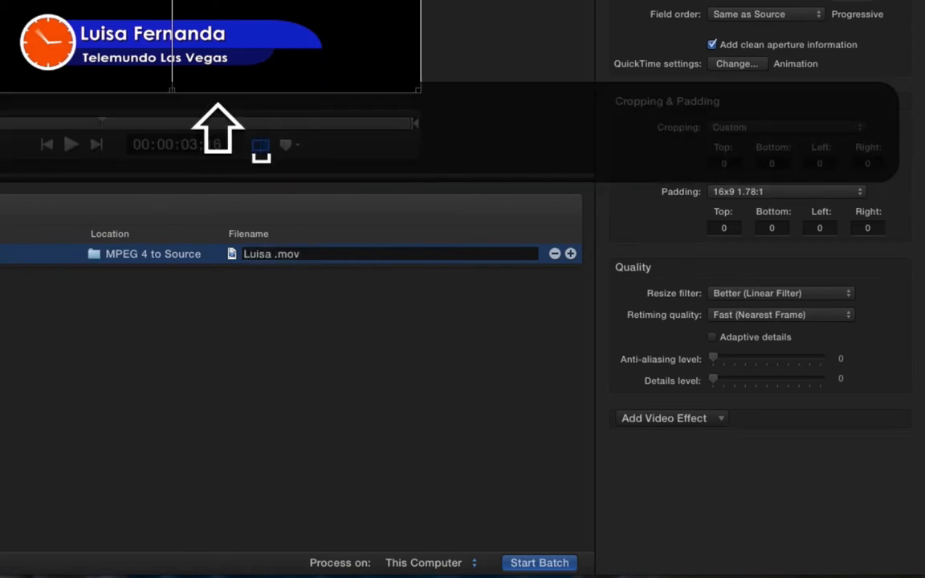
type("Fernanda")
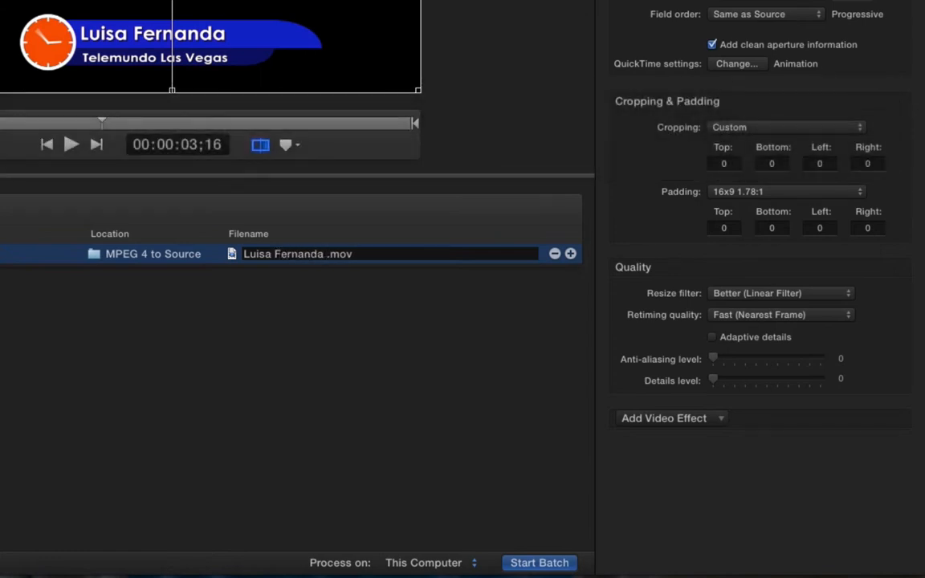
key("BackSpace")
key("Left")
key("Left")
key("Left")
key("Left")
key("Left")
key("Left")
key("Left")
key("Left")
key("Left")
key("Left")
key("Left")
key("Left")
key("Left")
type("09")
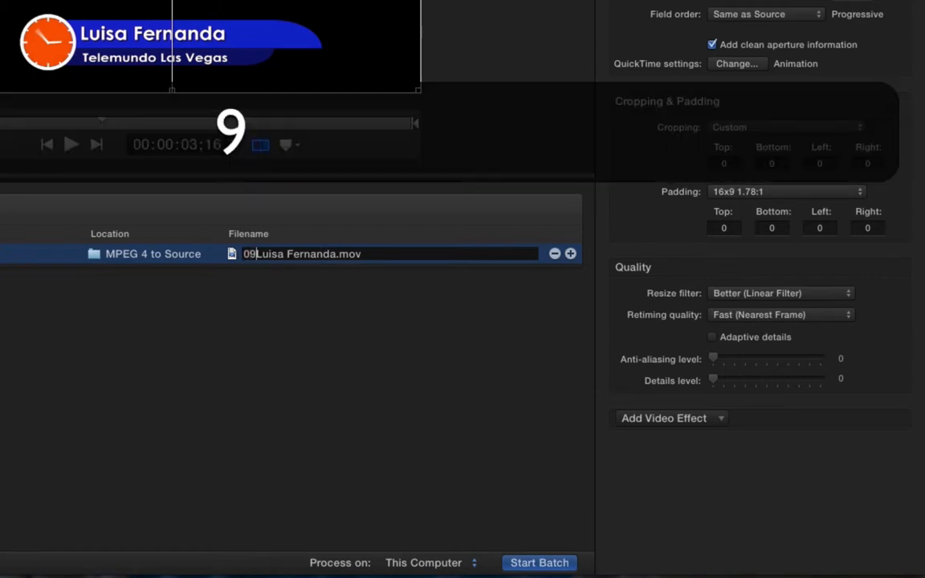
type("-")
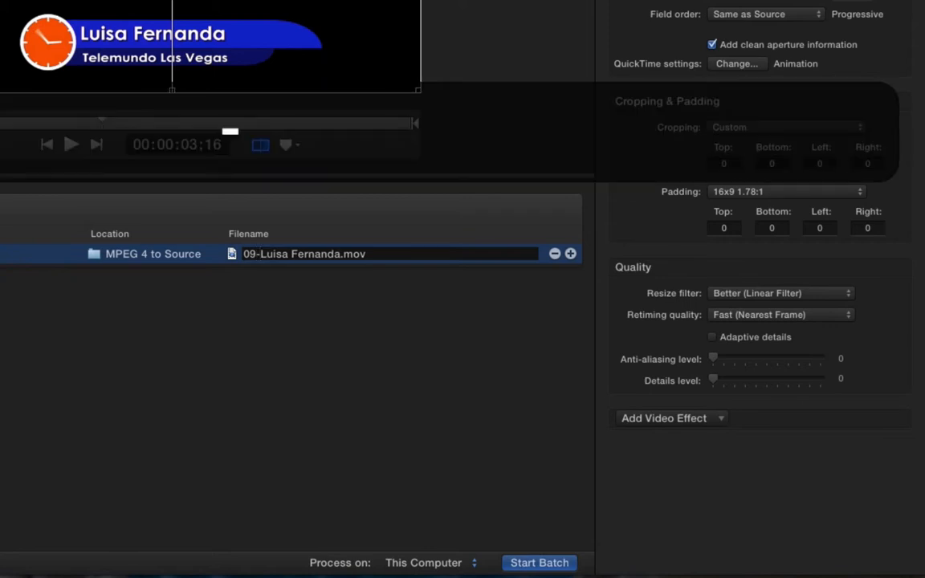
type("10-2014")
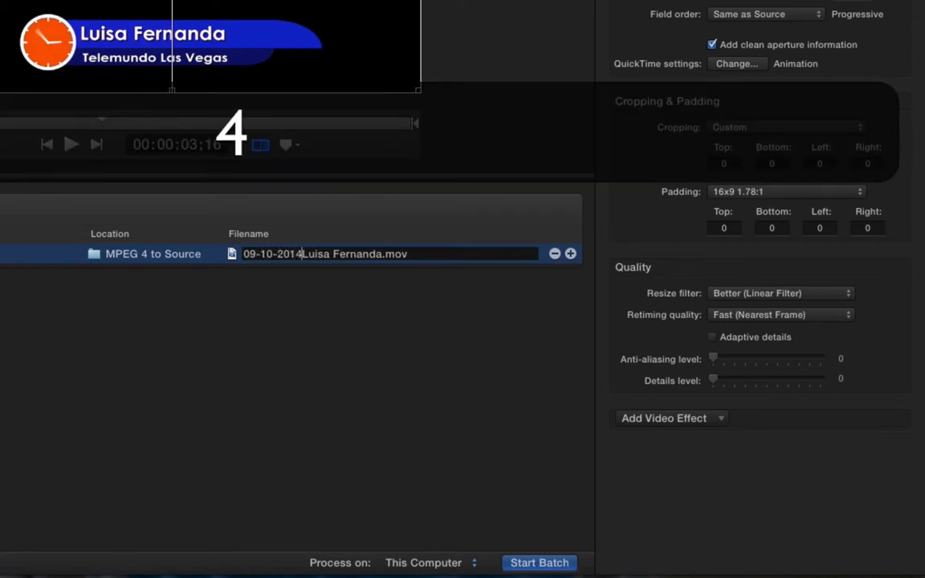
key("Return")
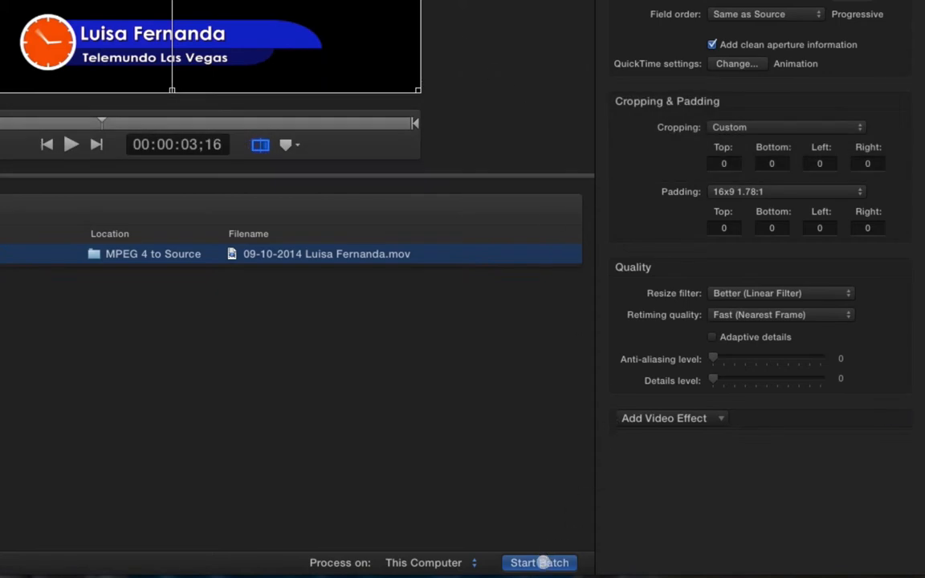
Step: Check the available processing computers, keep This Computer, and start the batch
left_click(450, 564)
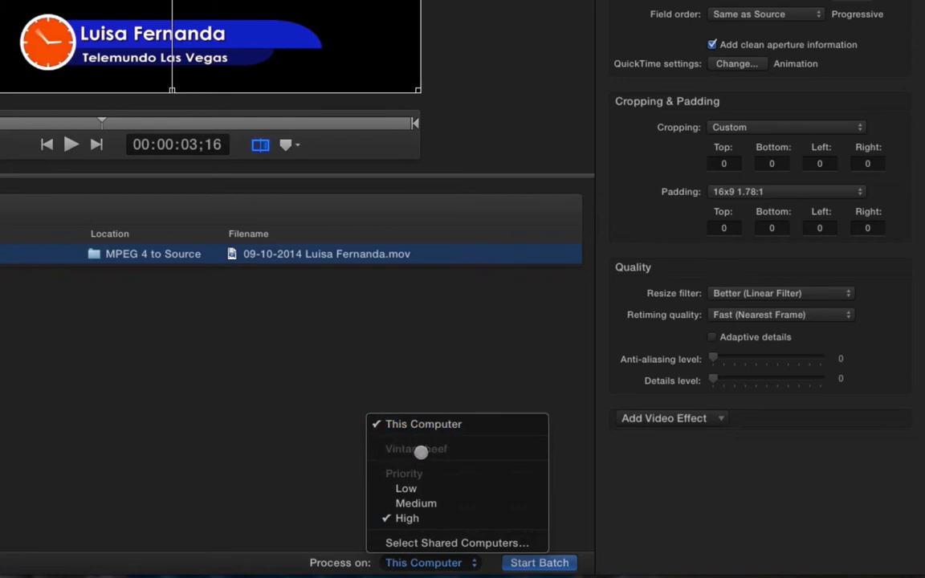
left_click(454, 452)
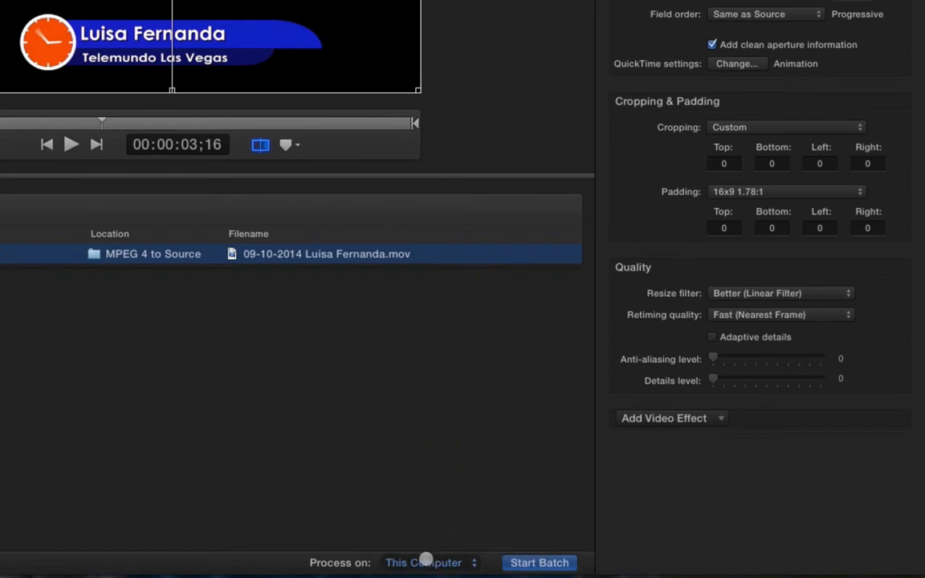
left_click(423, 562)
left_click(267, 455)
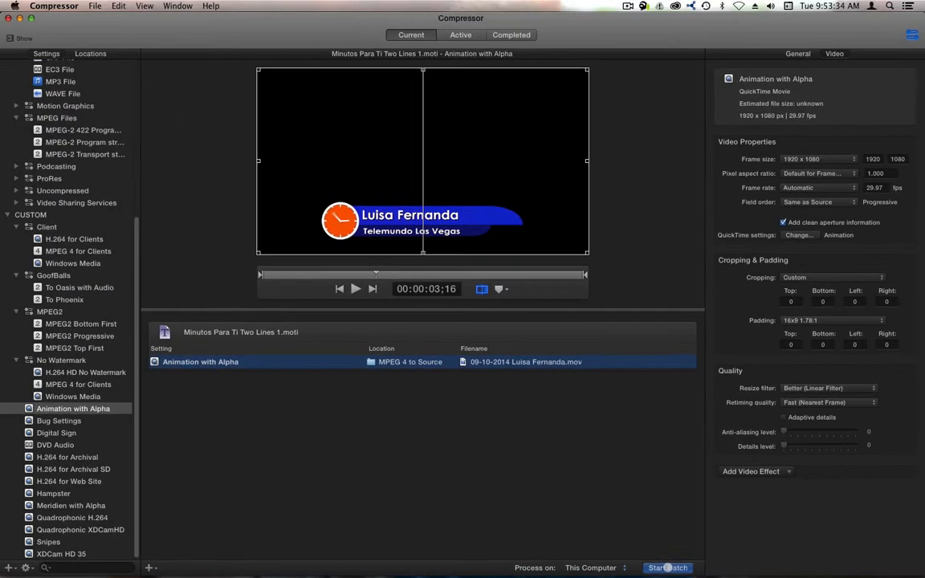
left_click(539, 562)
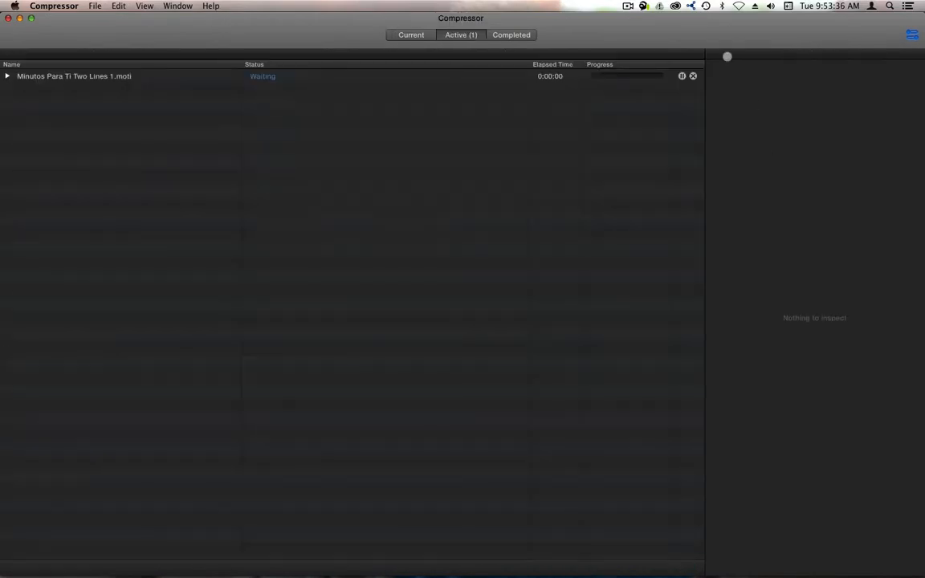
Step: Expand the active job down to its output file and monitor its progress with the remaining time, then return to the current batch
left_click(8, 77)
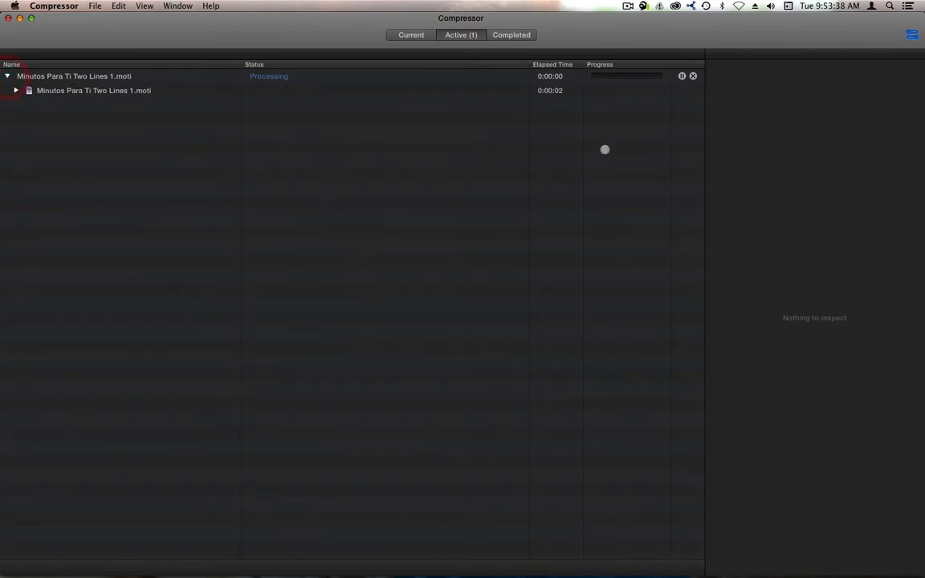
left_click(16, 90)
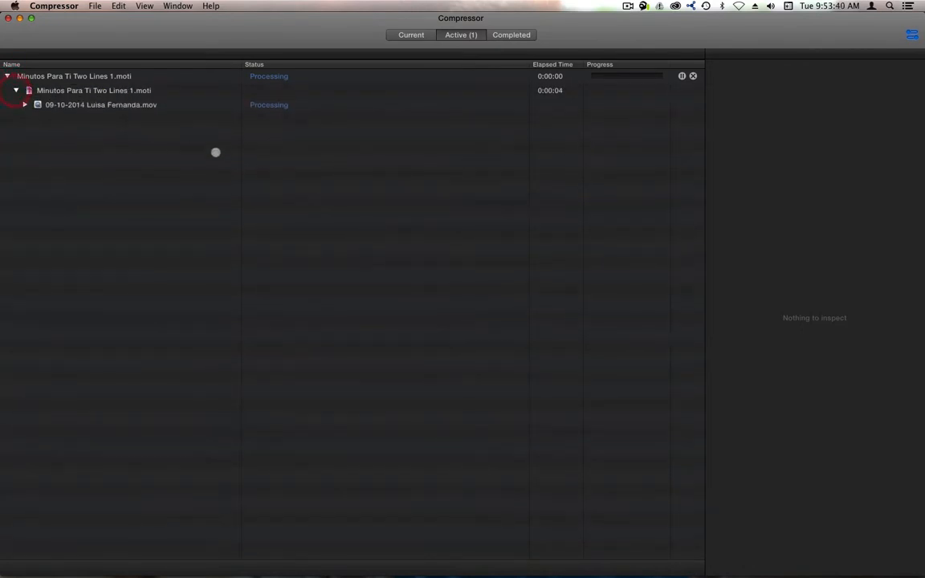
left_click(24, 104)
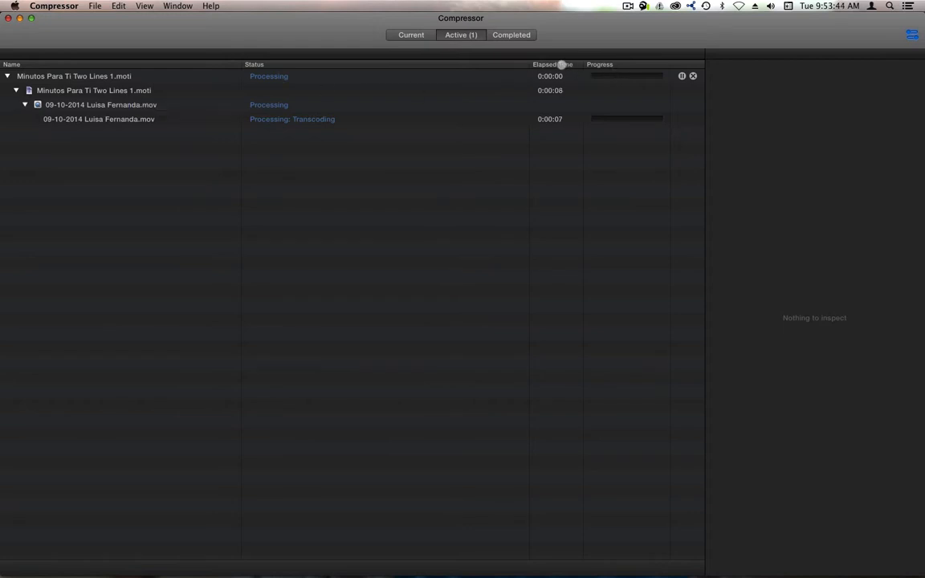
left_click(562, 64)
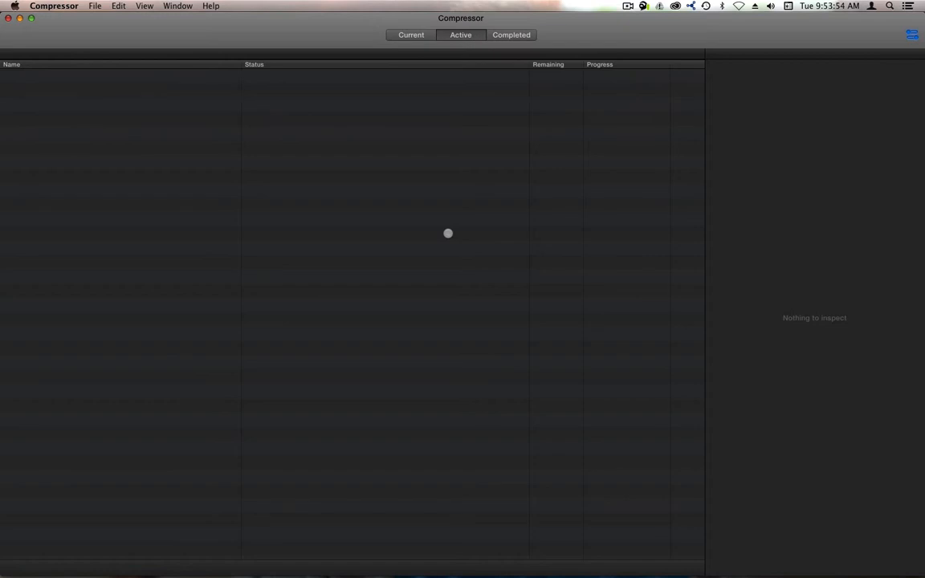
left_click(393, 34)
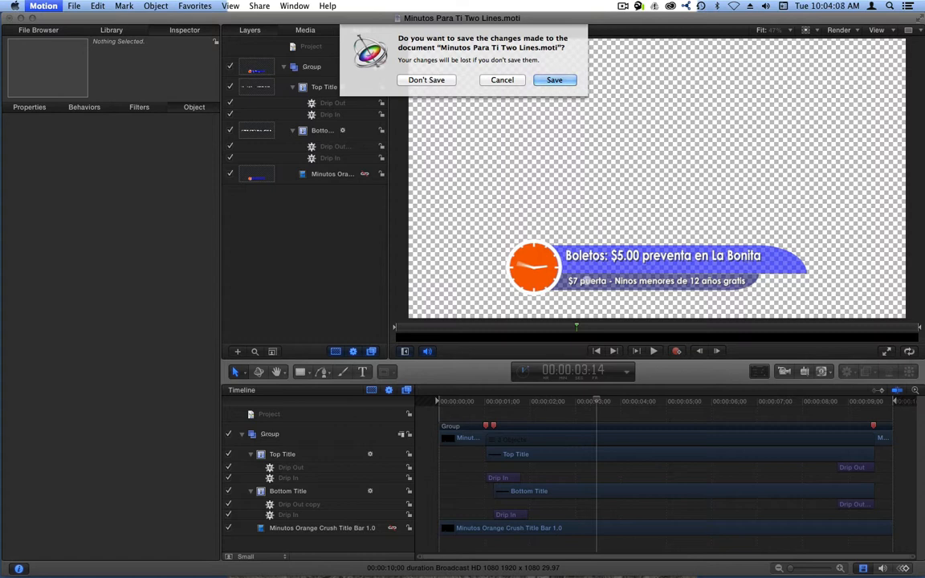
Step: Close the Minutos Para Ti Two Lines project in Motion without saving the changes
left_click(425, 80)
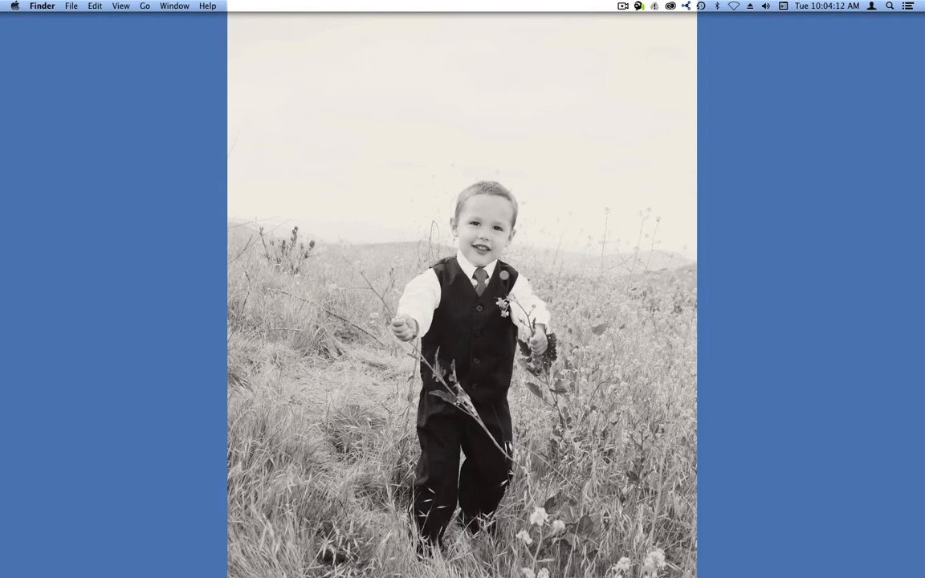
mouse_move(297, 572)
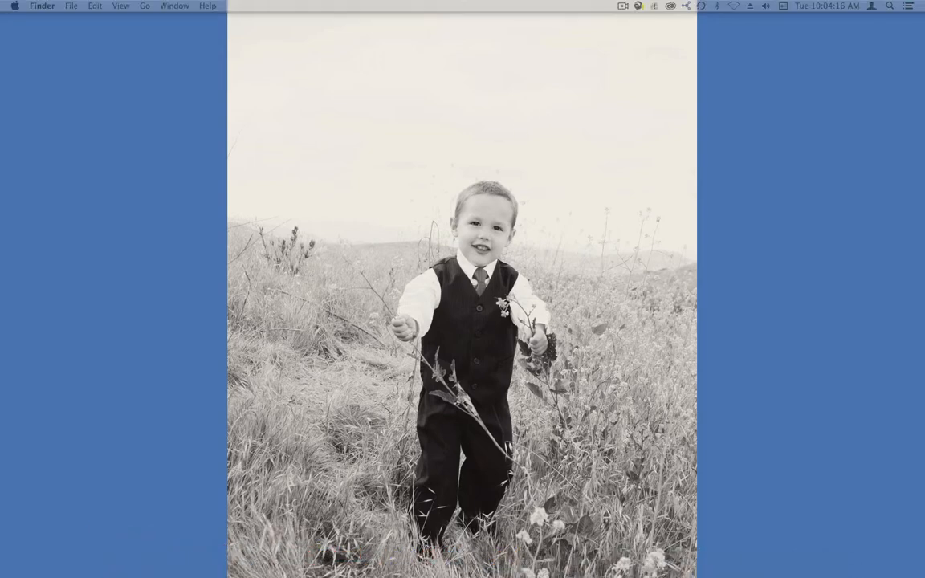
Step: In Finder, show Spot Transfers sorted by date modified and open its Compressed folder
left_click_drag(924, 87, 281, 82)
left_click(104, 288)
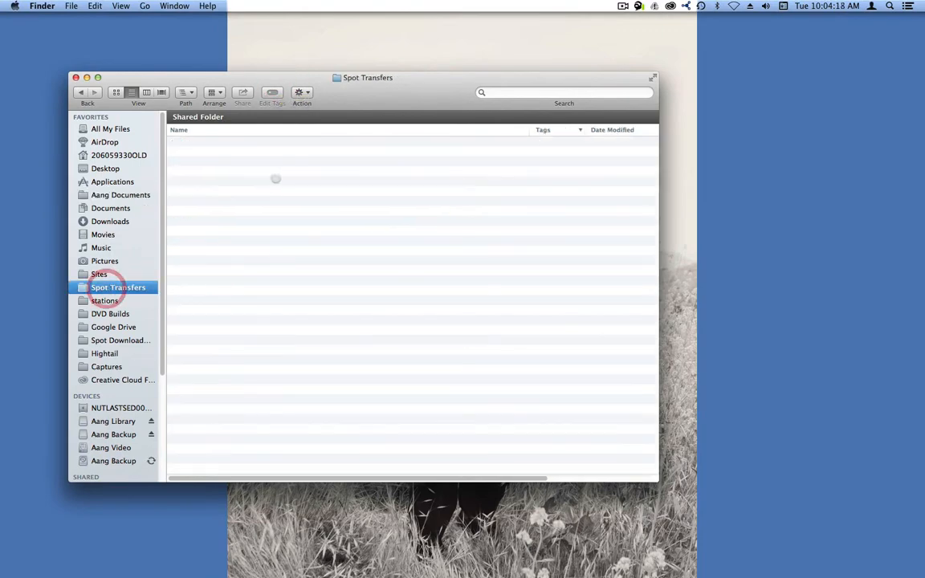
scroll(267, 151, "up", 15)
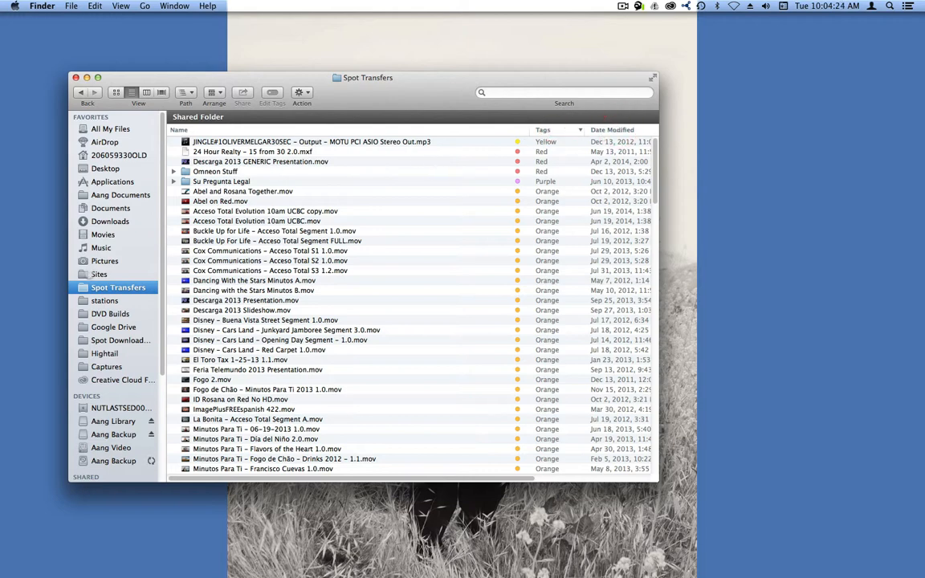
left_click(99, 274)
left_click(118, 287)
left_click(619, 131)
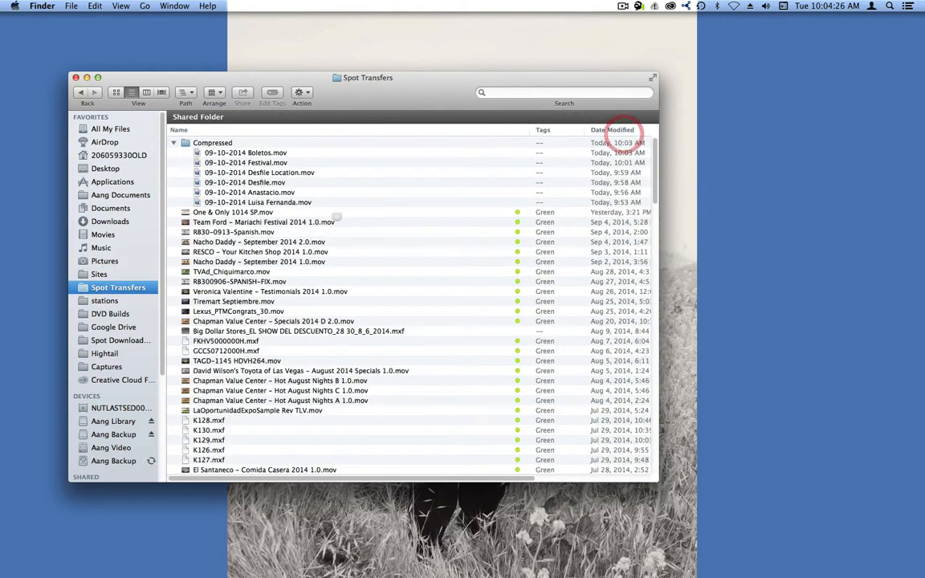
left_click(198, 142)
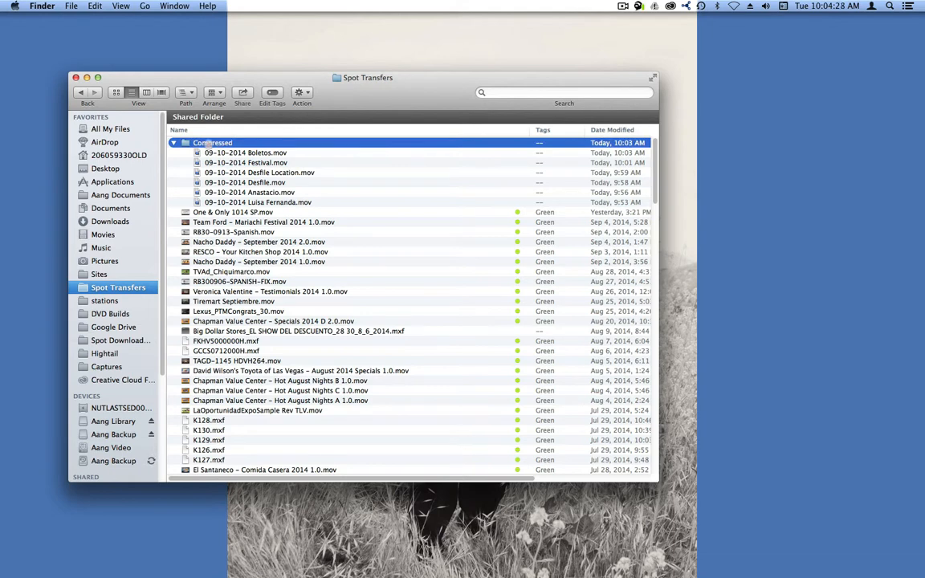
double_click(198, 142)
Step: Preview the first exported title movie in the Compressed folder with Quick Look
left_click(233, 143)
key("space")
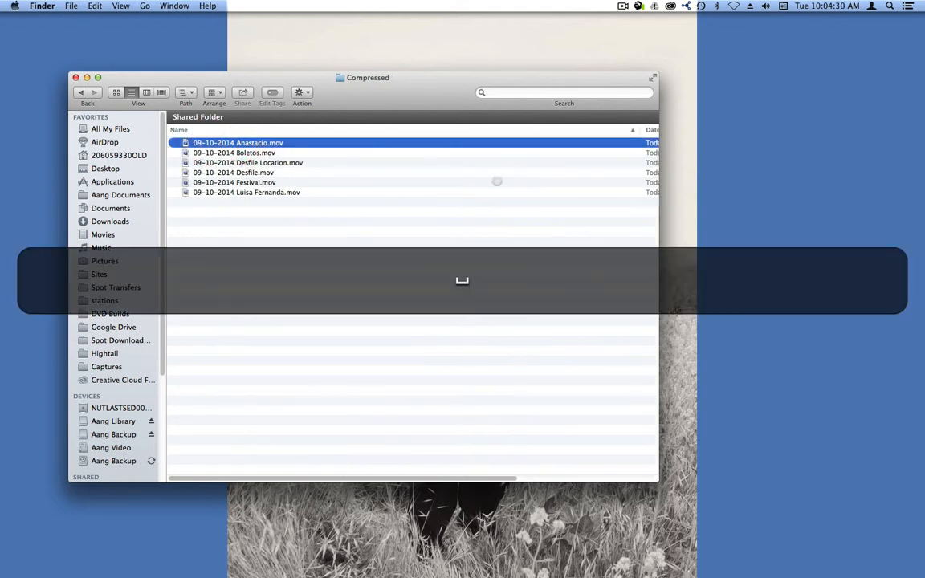
key("space")
Step: View the first exported title movie in MPEG Streamclip, then close it and quit MPEG Streamclip
right_click(221, 143)
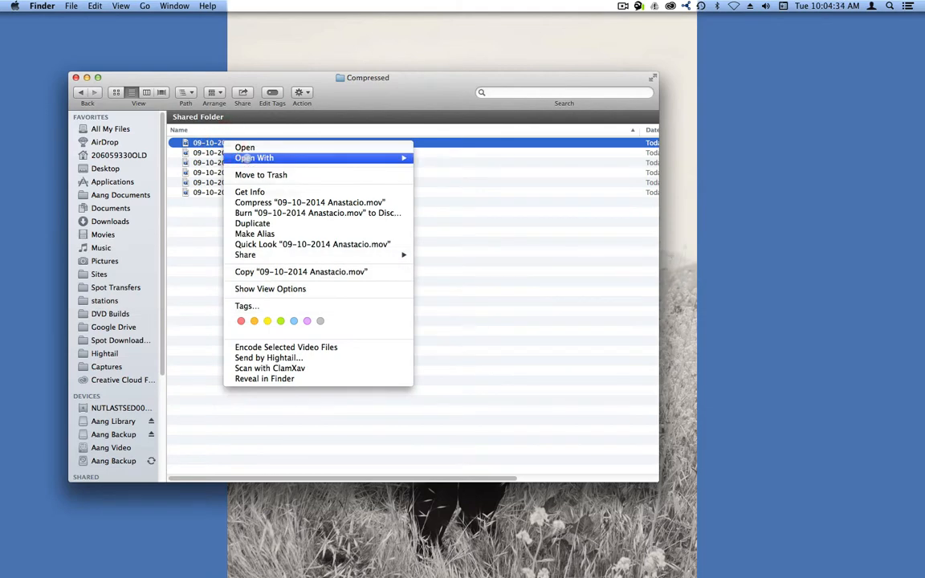
mouse_move(246, 158)
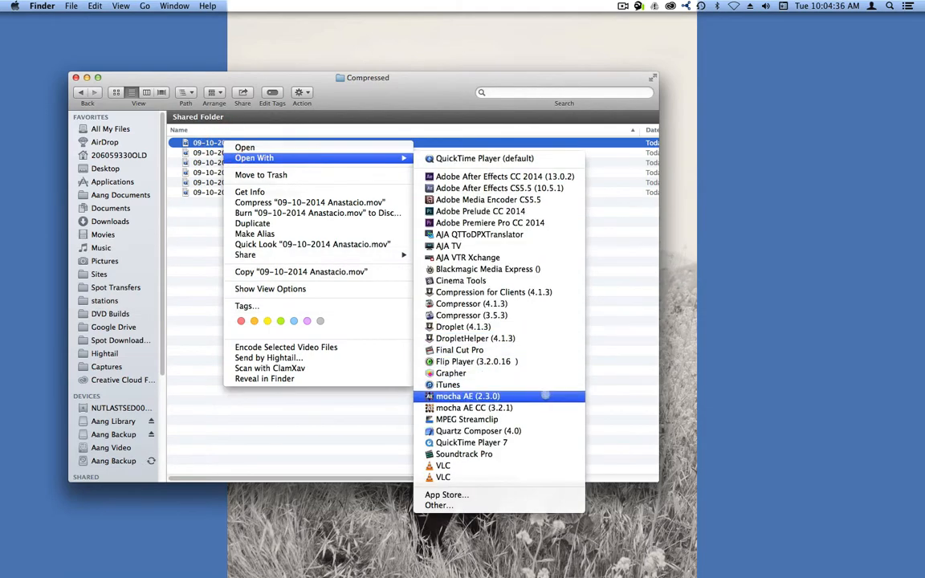
left_click(528, 418)
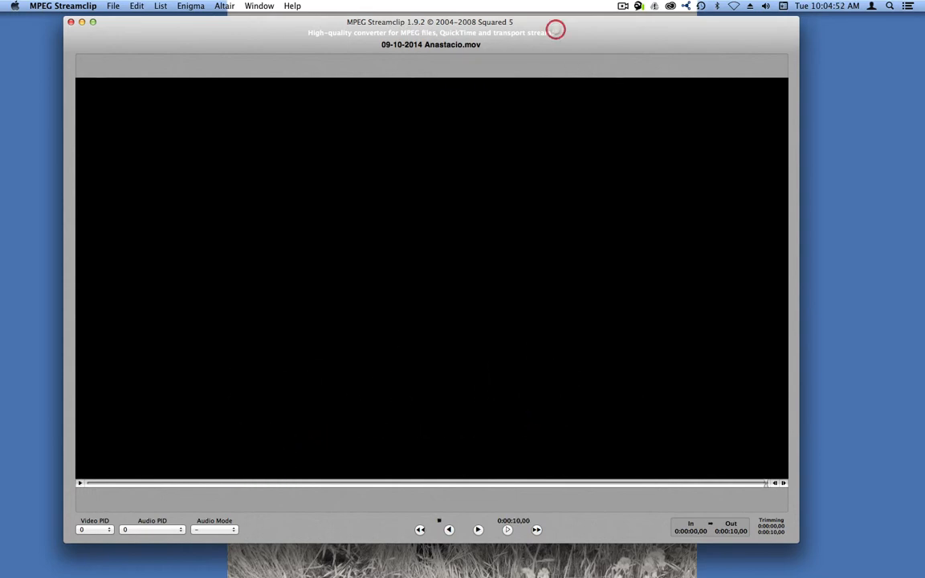
key("super+w")
key("super+q")
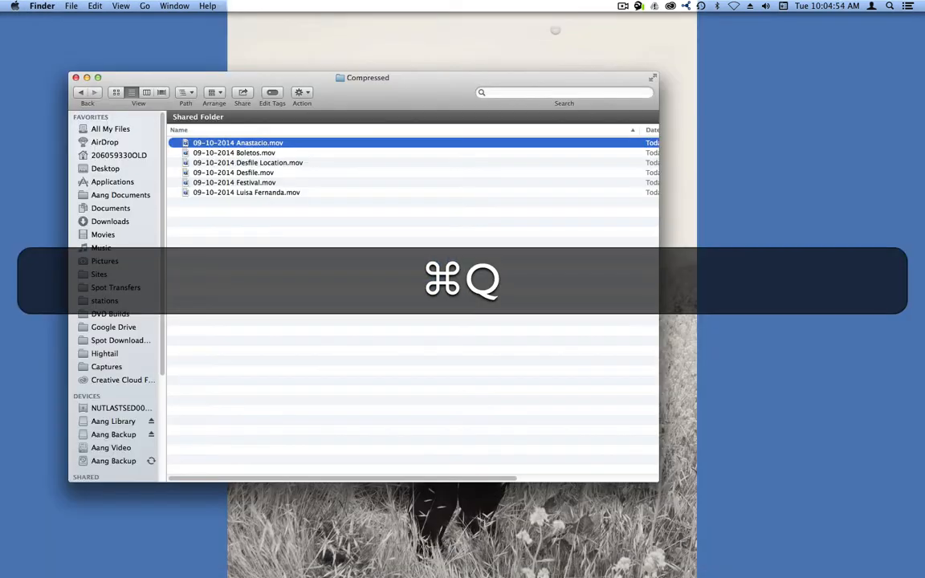
Step: Create a new folder named 09-10-2014 inside the Compressed folder
left_click_drag(351, 92, 467, 80)
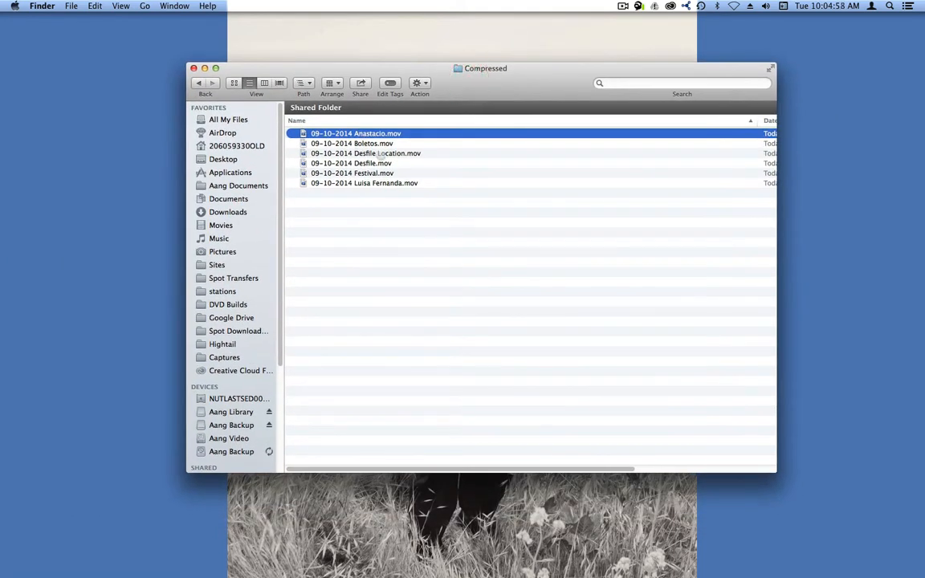
left_click(384, 280)
key("shift+super+n")
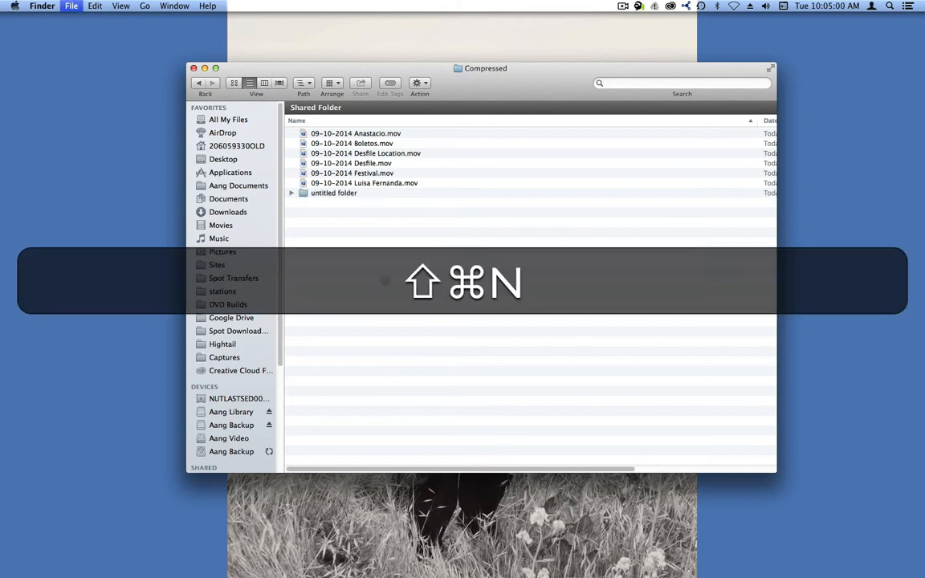
type("09-")
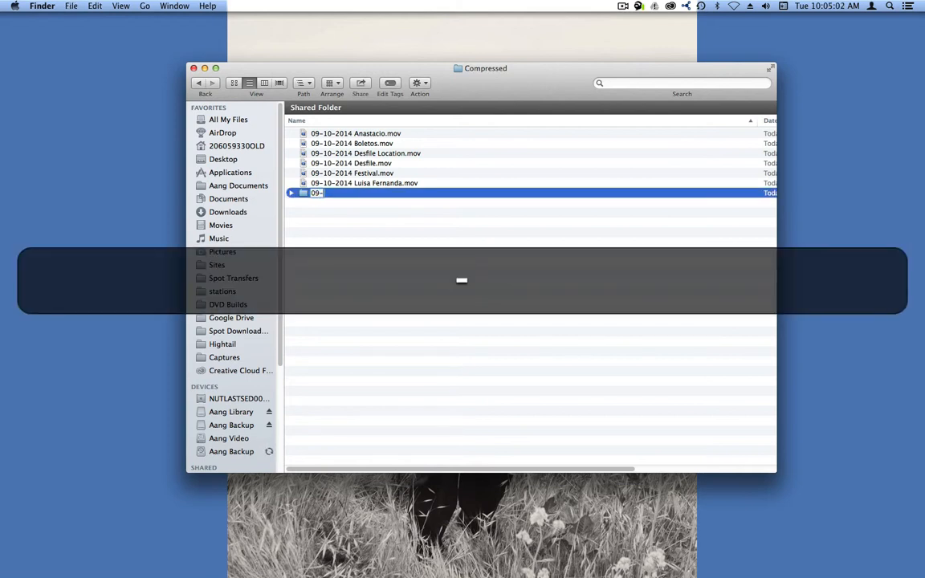
type("10-2014")
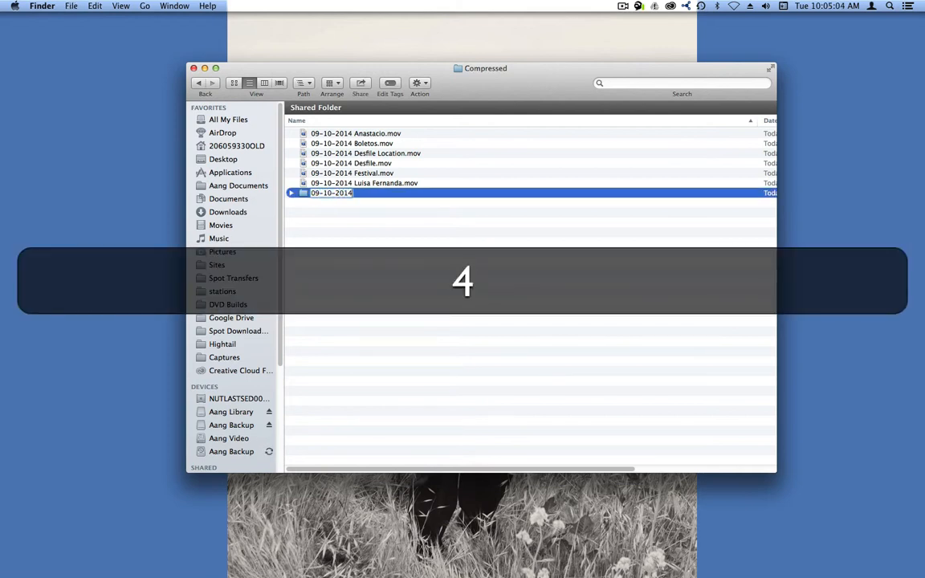
key("Return")
Step: Move all six exported movies into the 09-10-2014 folder and copy that folder to Sokka Spot Transfers
left_click(318, 143)
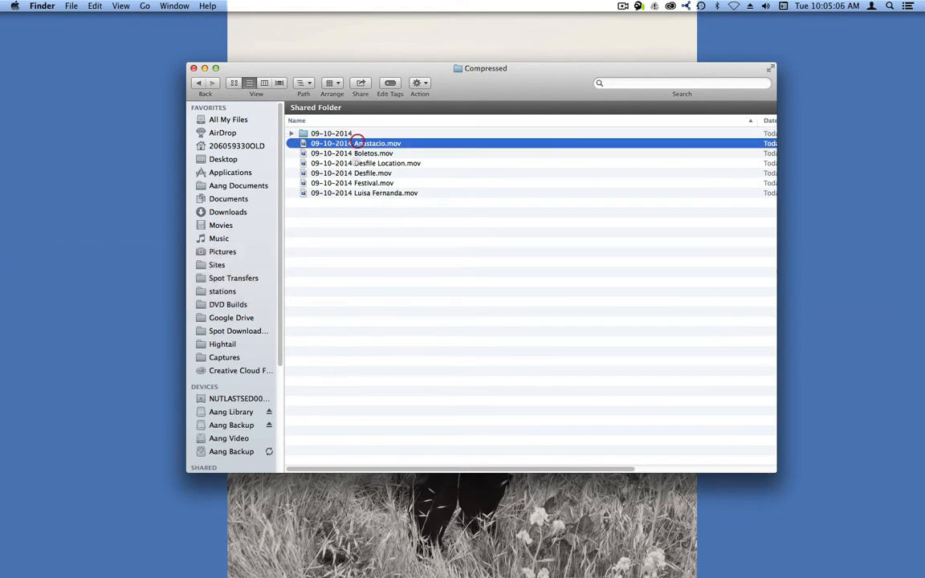
left_click(345, 193, "shift")
left_click_drag(345, 193, 572, 537)
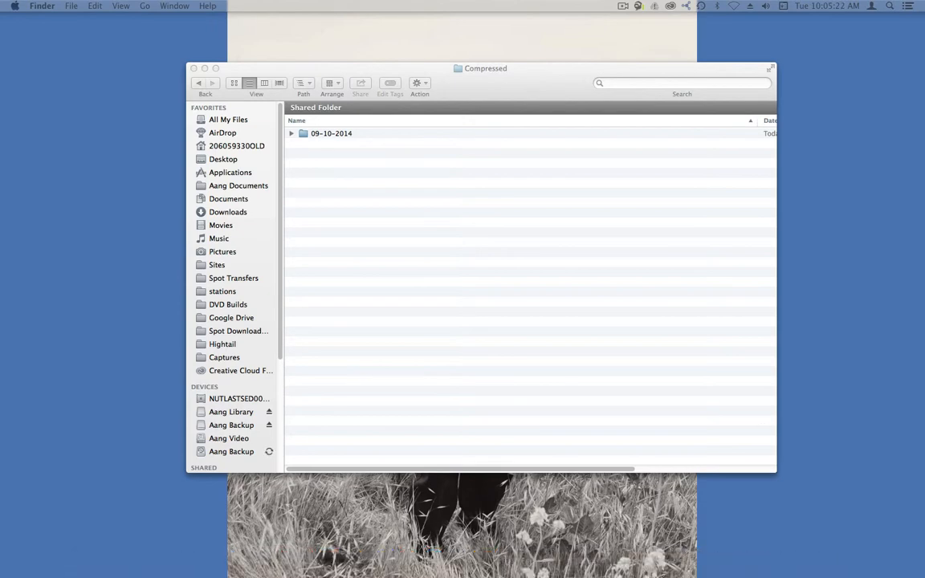
left_click_drag(567, 194, 532, 191)
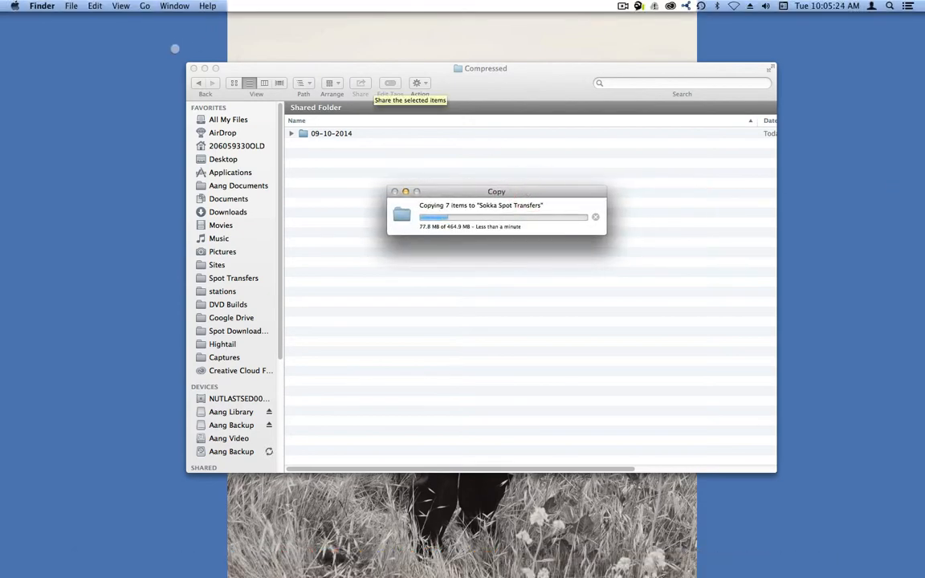
left_click(193, 68)
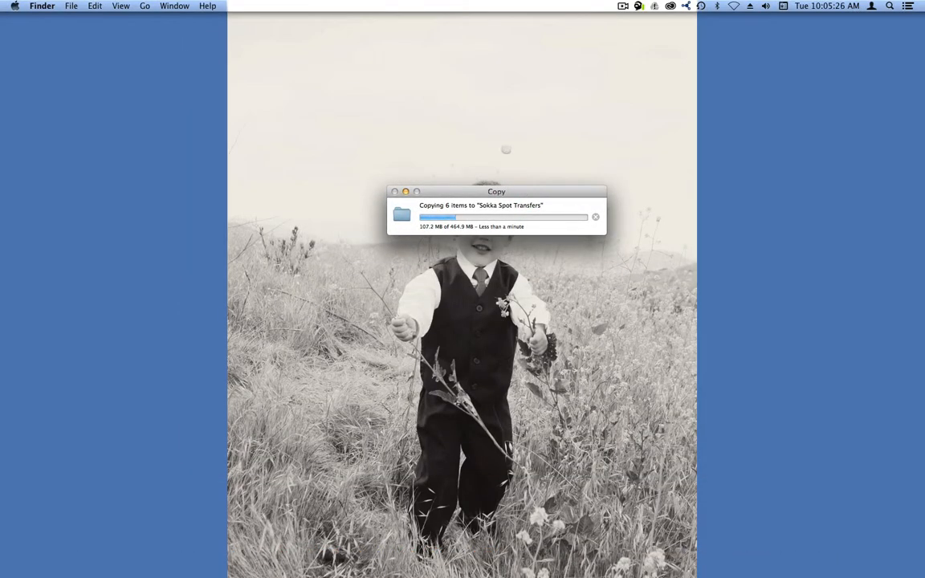
left_click_drag(513, 192, 513, 93)
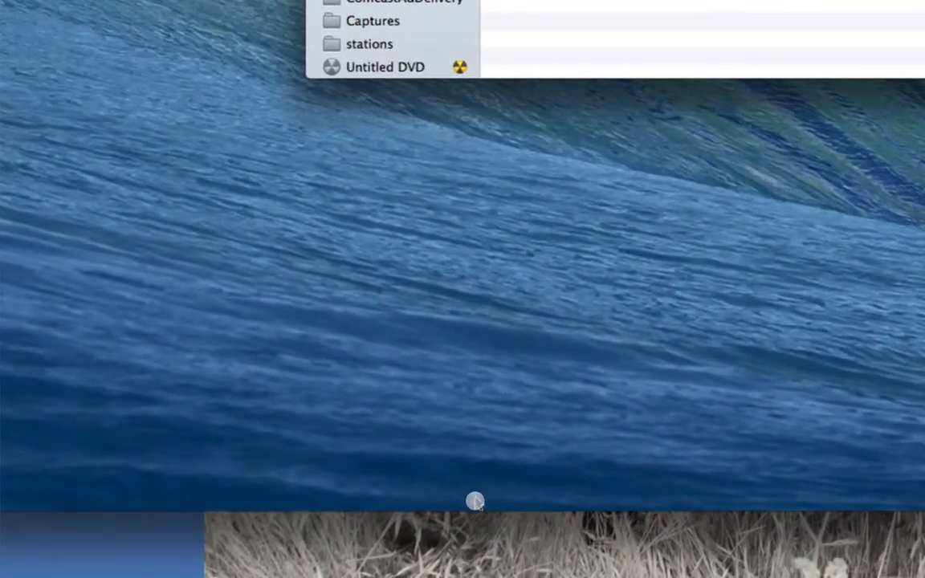
Step: On the shared NUTLASTSED001MD Mac, load the Key Out preset in the KONA 3 AJA ControlPanel and close the panel
mouse_move(362, 539)
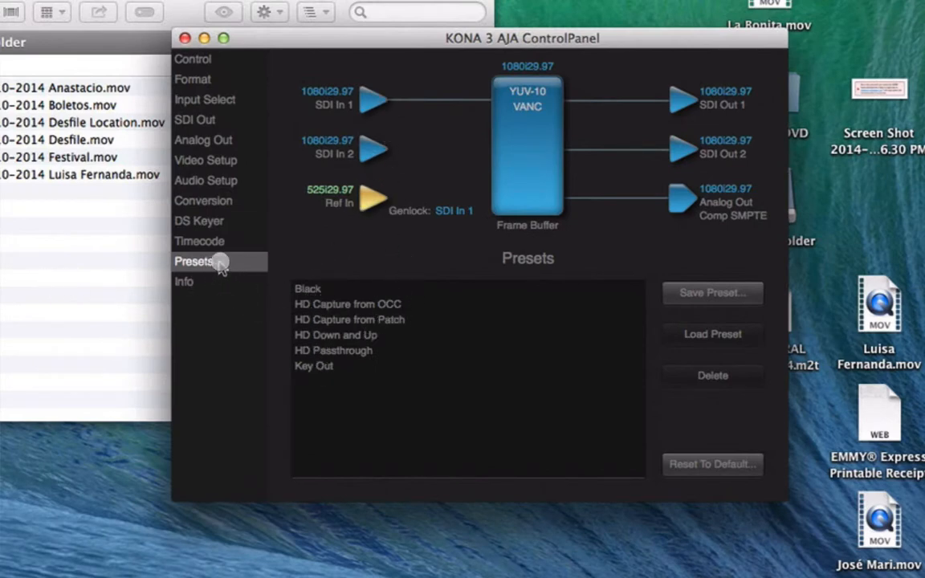
left_click(314, 365)
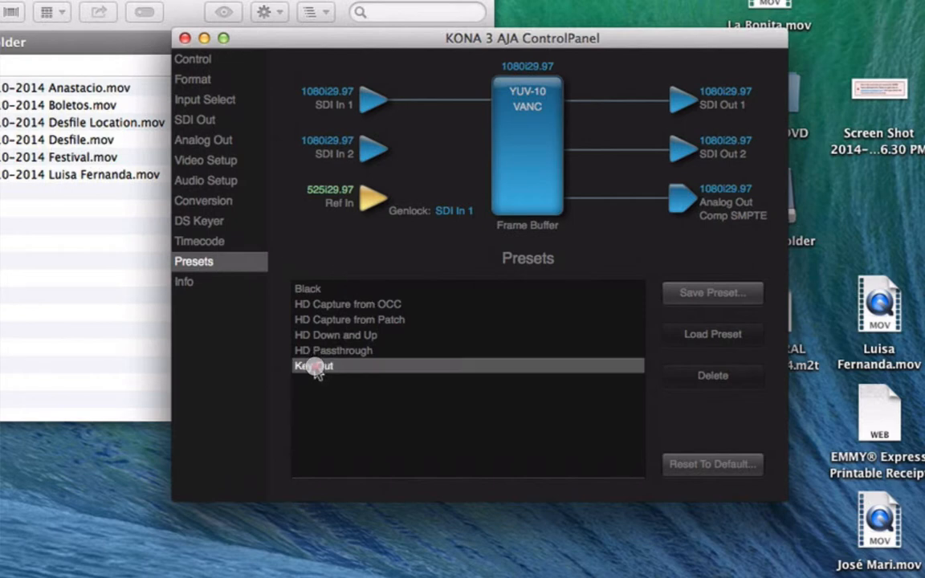
double_click(385, 366)
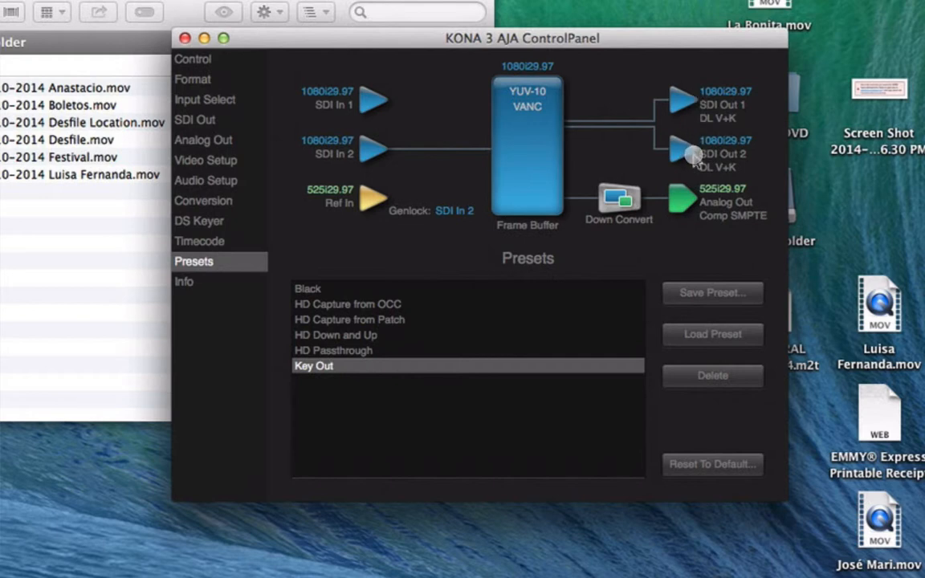
left_click(184, 38)
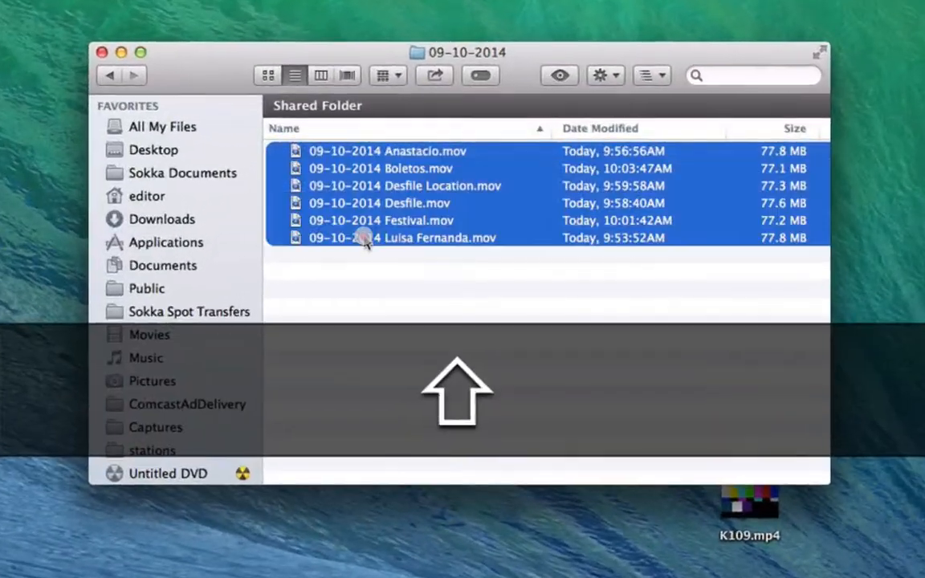
Step: Open all six title movies from the 09-10-2014 folder in AJA TV
right_click(365, 239)
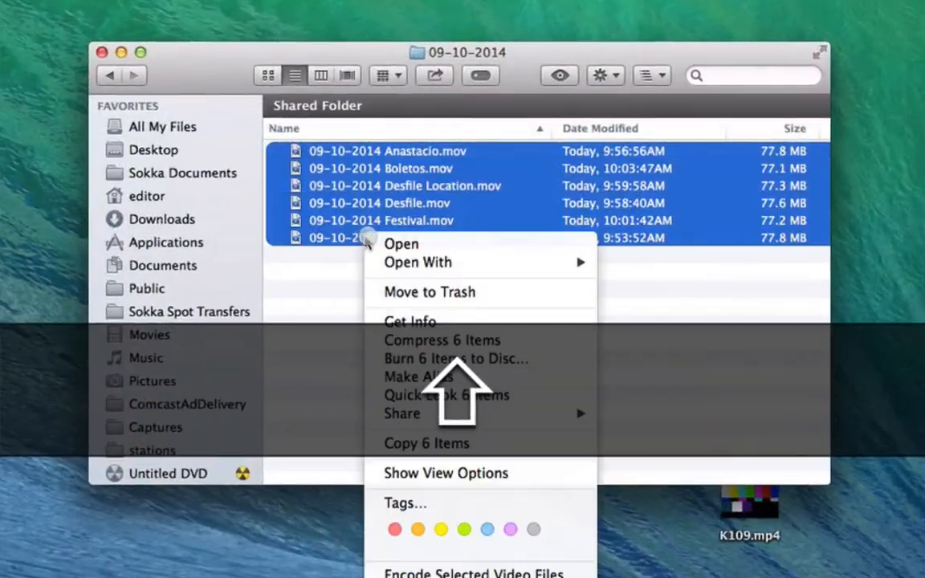
mouse_move(443, 269)
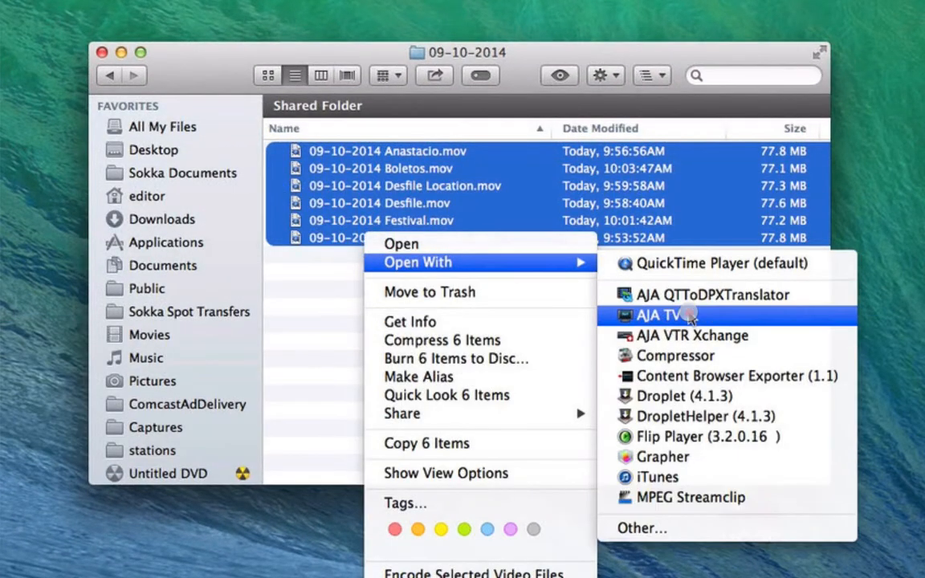
left_click(689, 313)
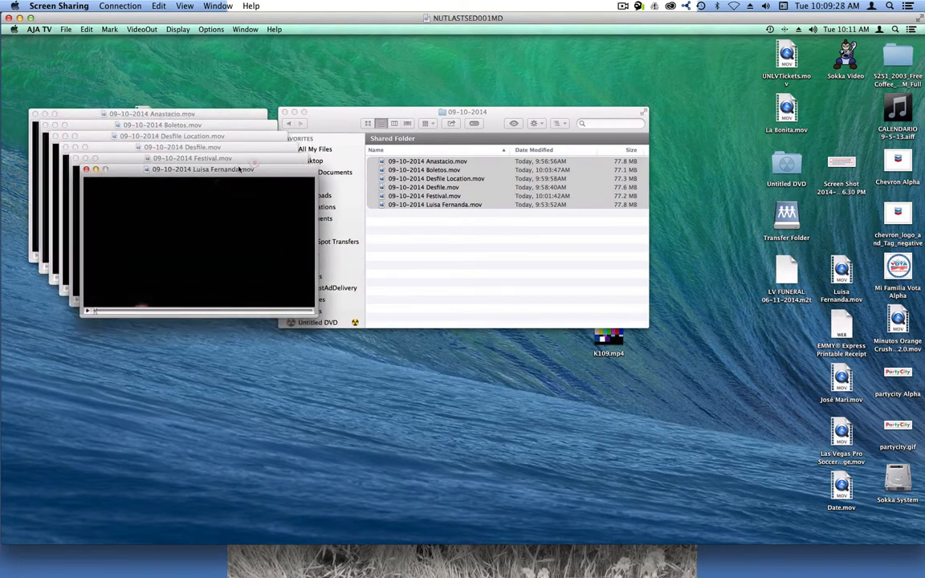
Step: Separate the frontmost AJA TV title movie from the window stack and play it
left_click_drag(234, 168, 481, 38)
left_click(387, 153)
key("space")
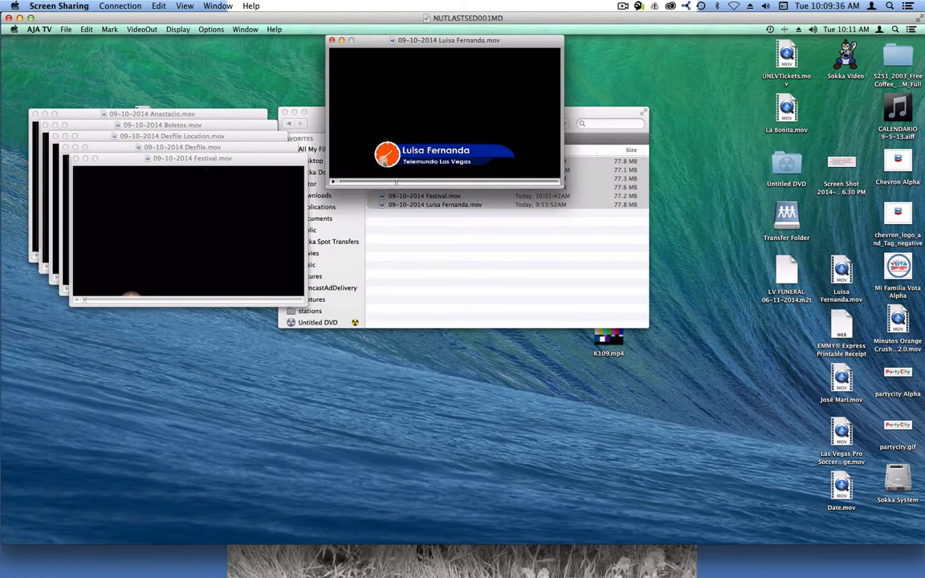
Step: Check the title's fill and key signals in the switcher multiview, then rewind the movie to its start
key("ctrl+Left")
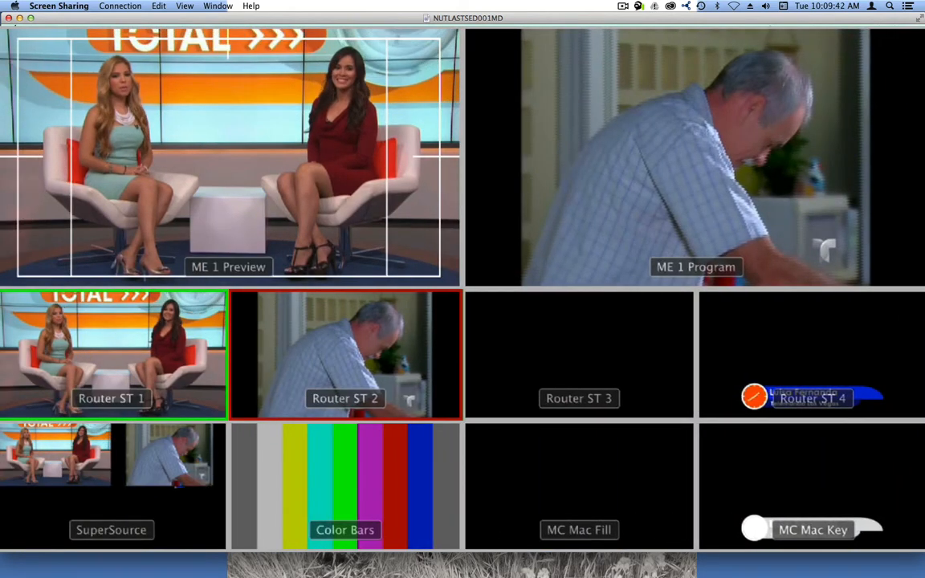
key("ctrl+Right")
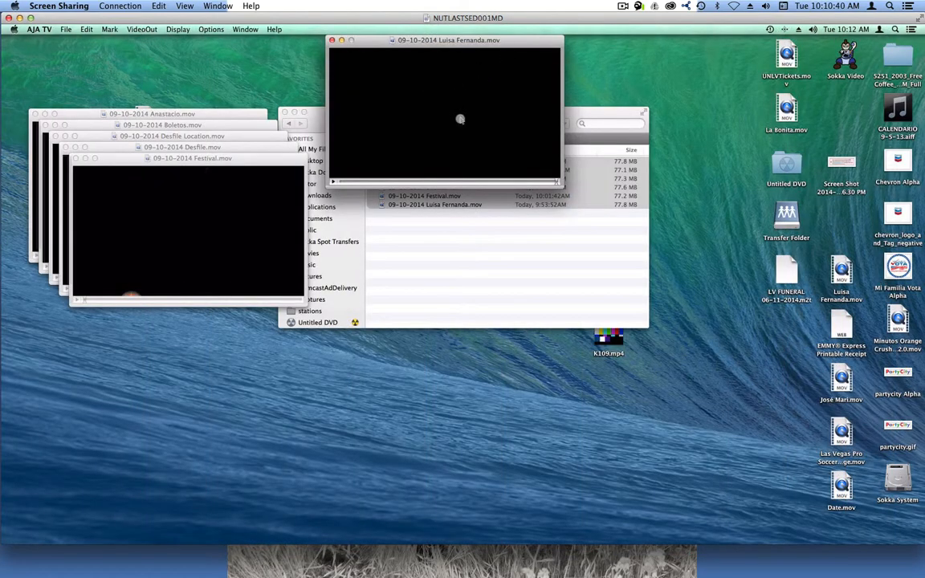
left_click_drag(391, 183, 349, 184)
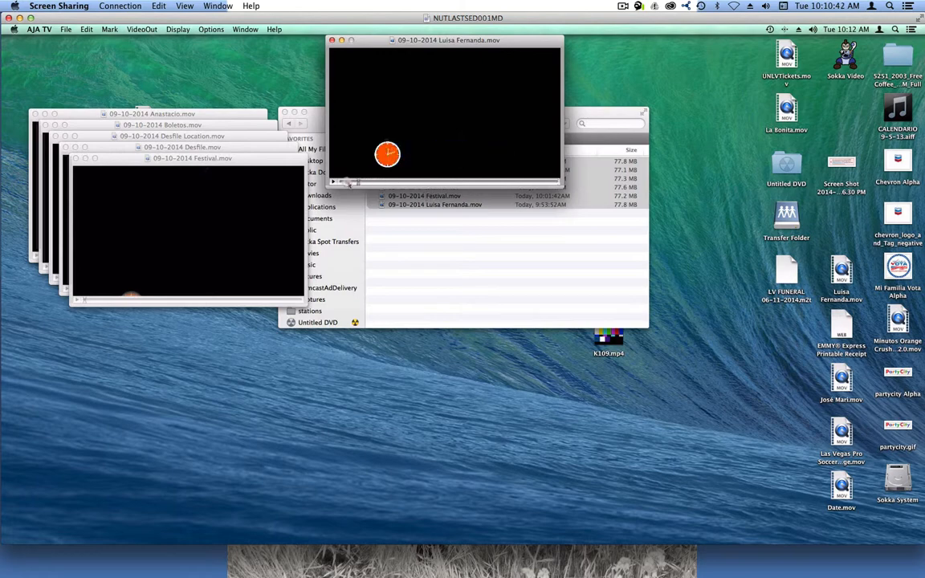
Step: Reopen the KONA 3 AJA ControlPanel, select the Key Out preset to examine its SDI outputs, and place the panel clear of the movie
mouse_move(361, 541)
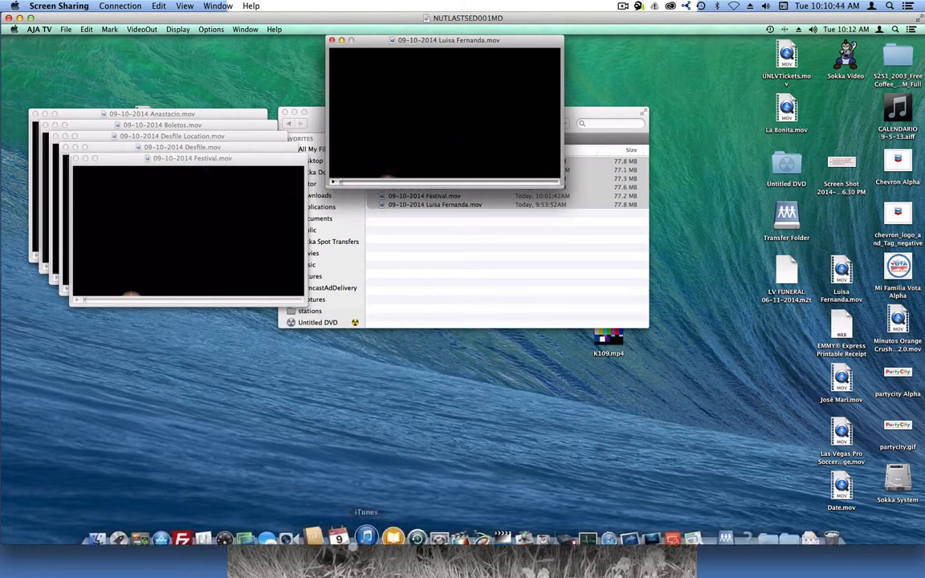
left_click(215, 528)
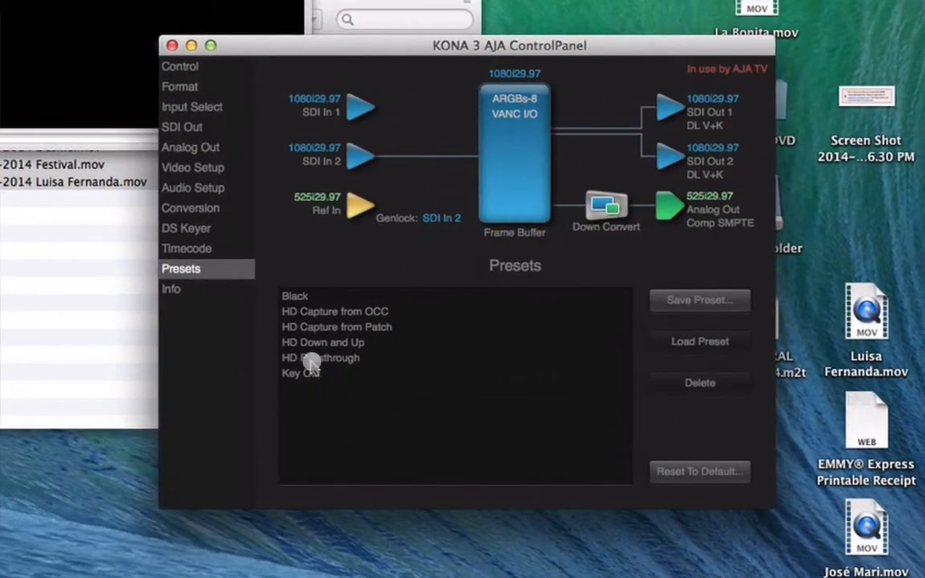
left_click(309, 371)
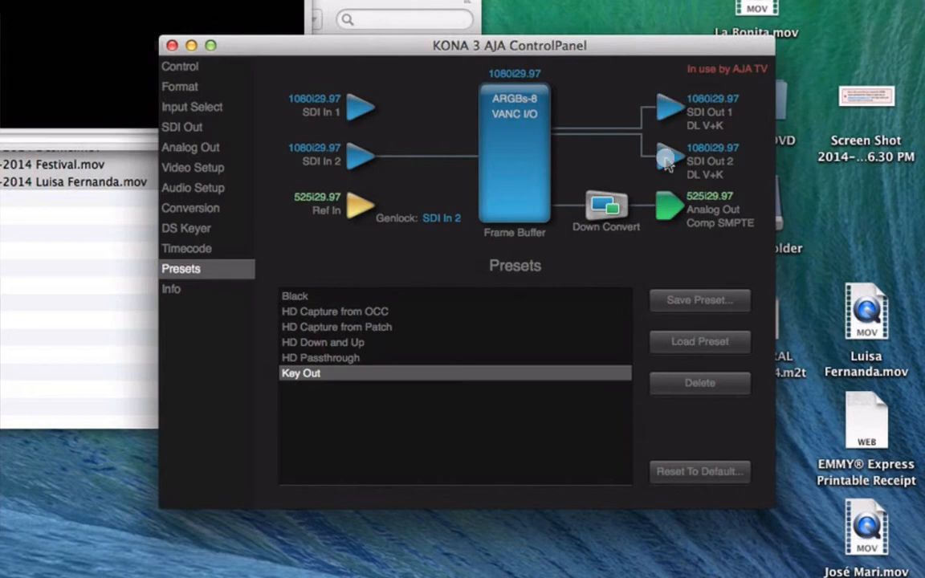
left_click_drag(611, 45, 509, 252)
Step: Switch to the local Mac's applications and launch ATEM Software Control
left_click(198, 4)
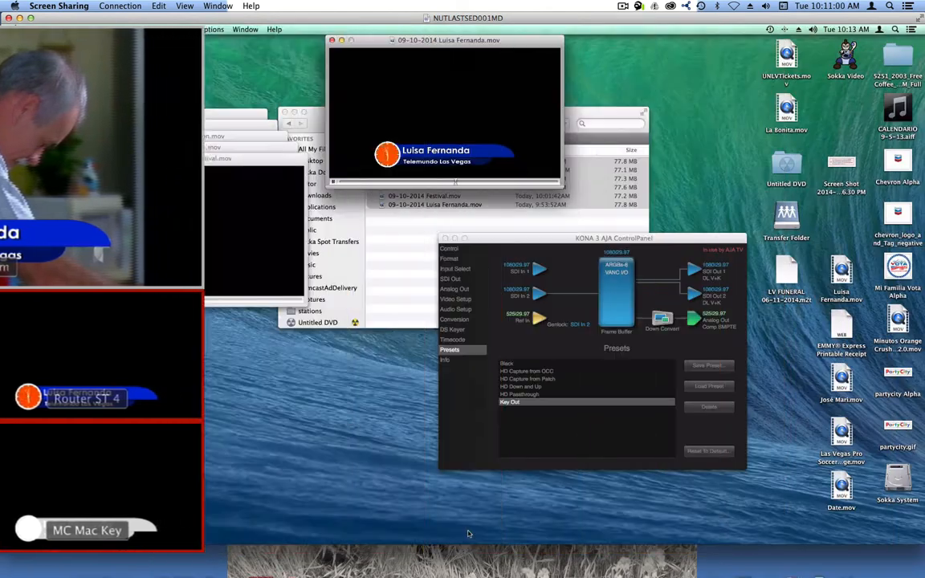
left_click(107, 560)
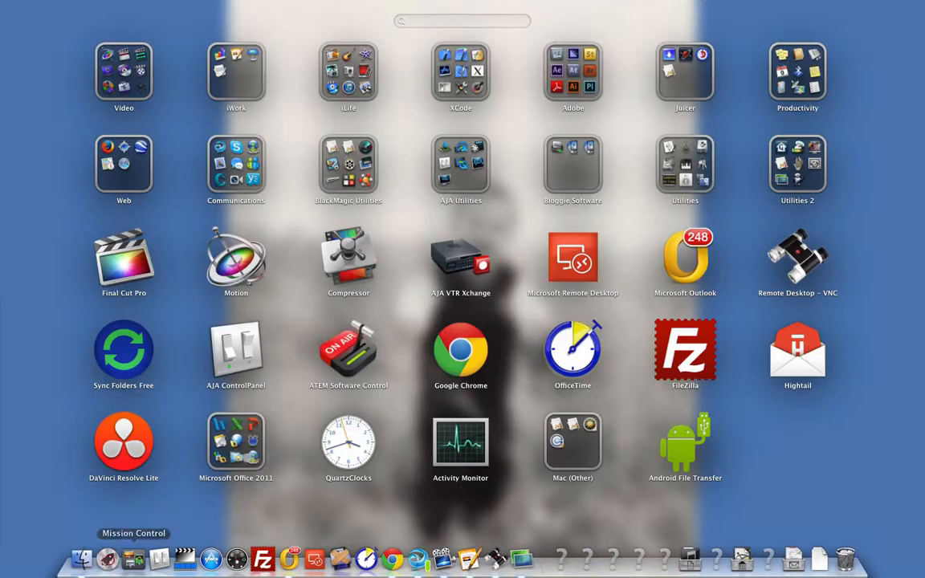
left_click(309, 266)
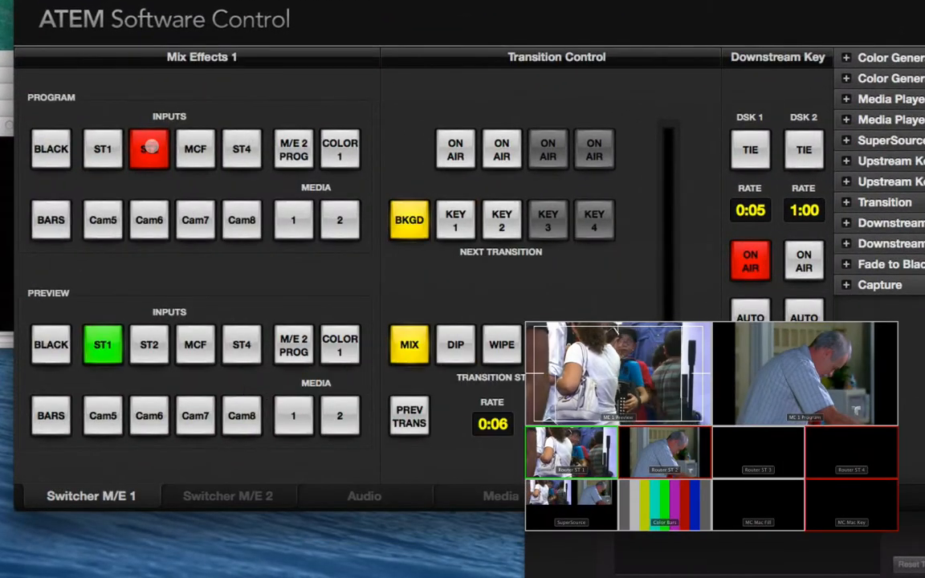
Step: Put ST1 on program with ST2 on preview, and toggle DSK 1 on and off, leaving it on air
left_click(150, 345)
left_click(108, 151)
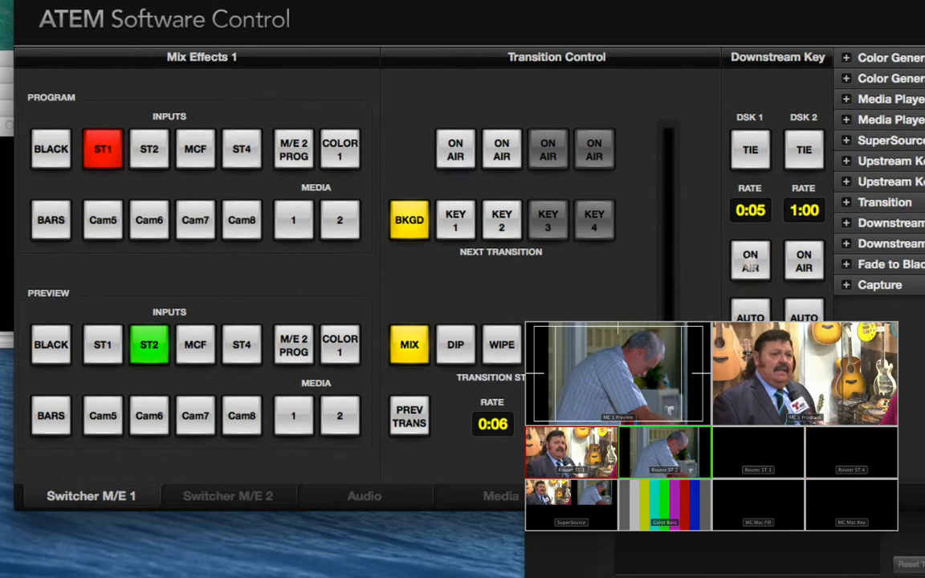
left_click(751, 261)
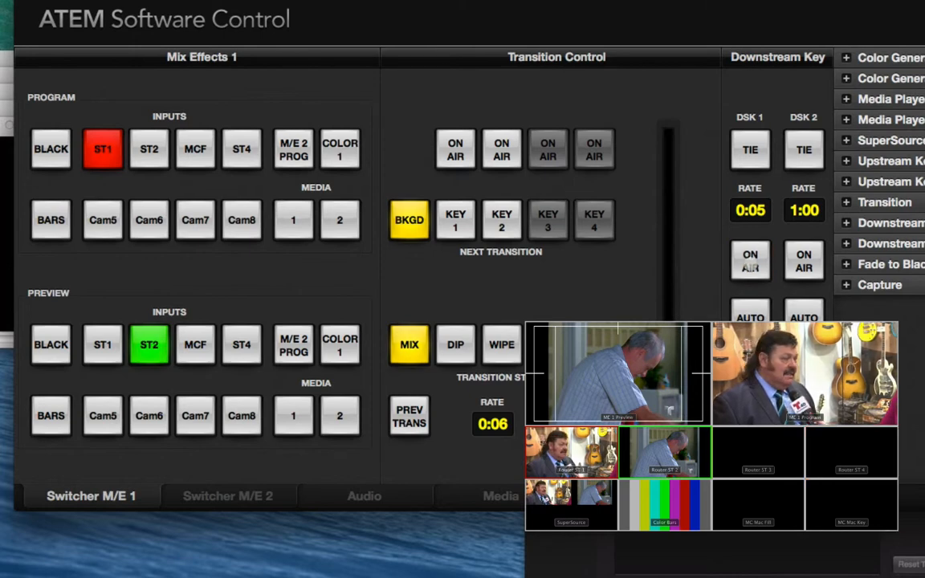
left_click(750, 261)
left_click(750, 263)
left_click(750, 264)
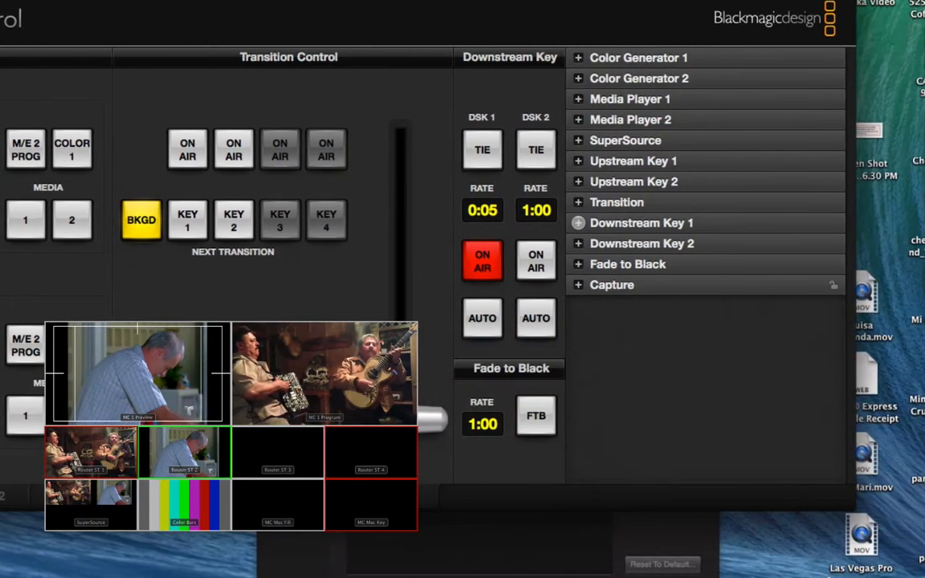
Step: Expand the Downstream Key 1 settings and examine its fill source, key source, clip and gain
left_click(891, 223)
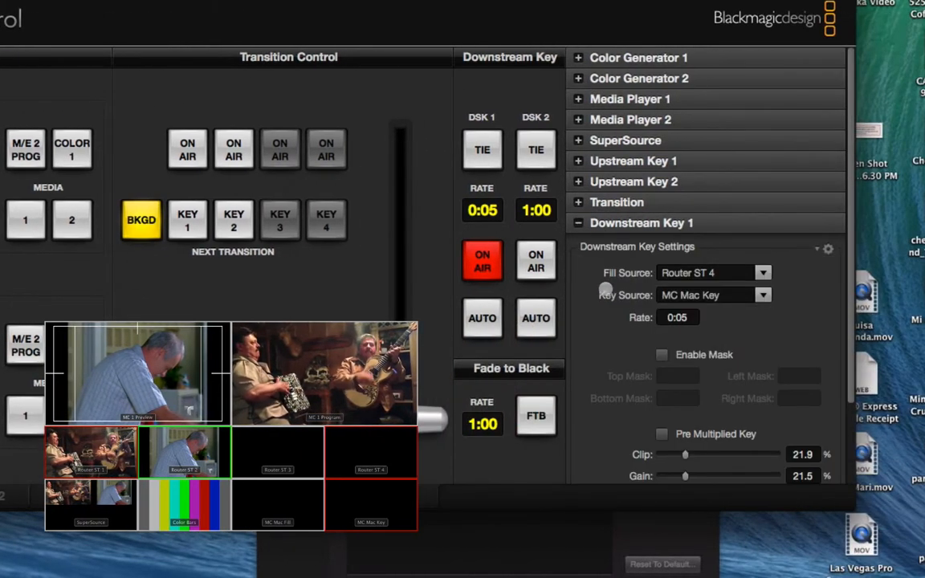
scroll(611, 290, "down", 2)
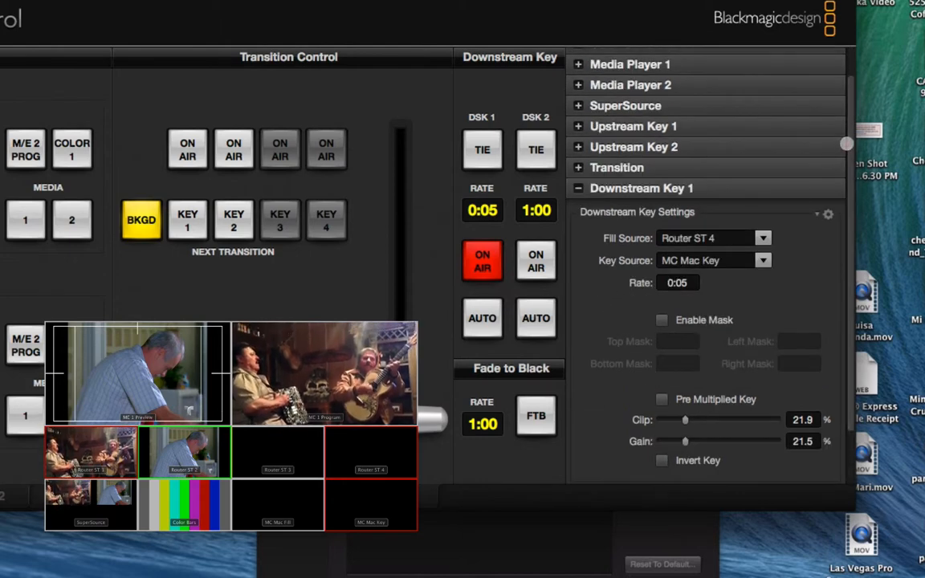
left_click_drag(848, 146, 848, 167)
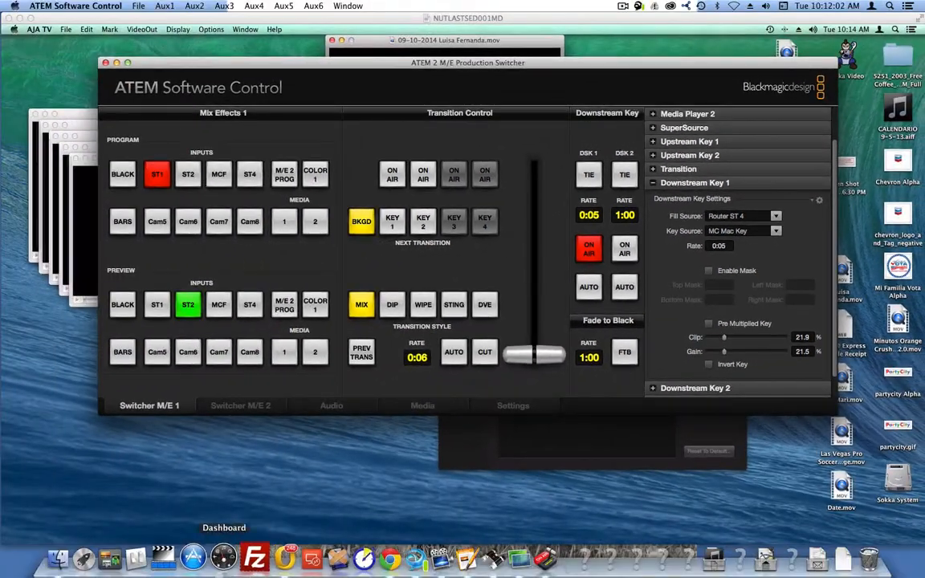
Step: Launch Blackmagic Videohub from the local Mac's BlackMagic Utilities applications
left_click(94, 556)
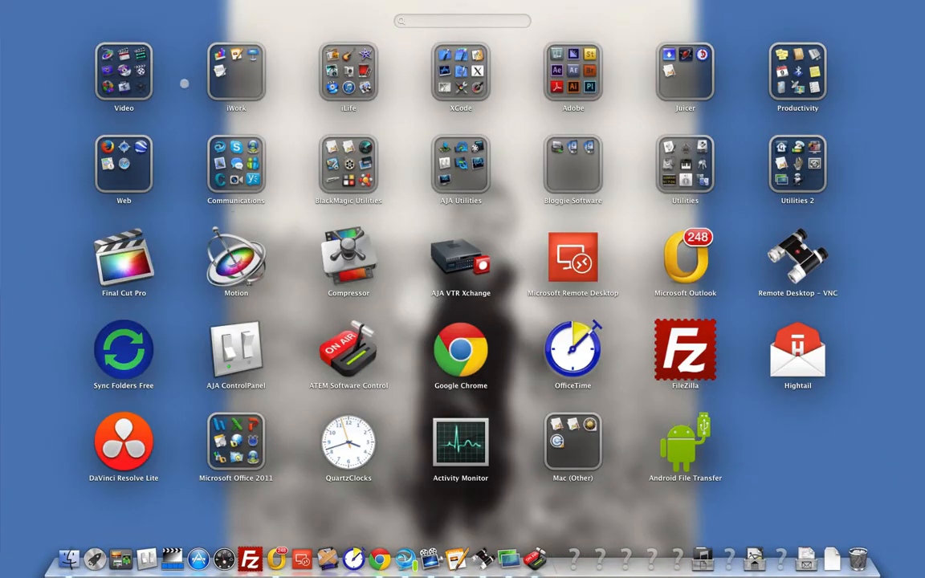
left_click(349, 165)
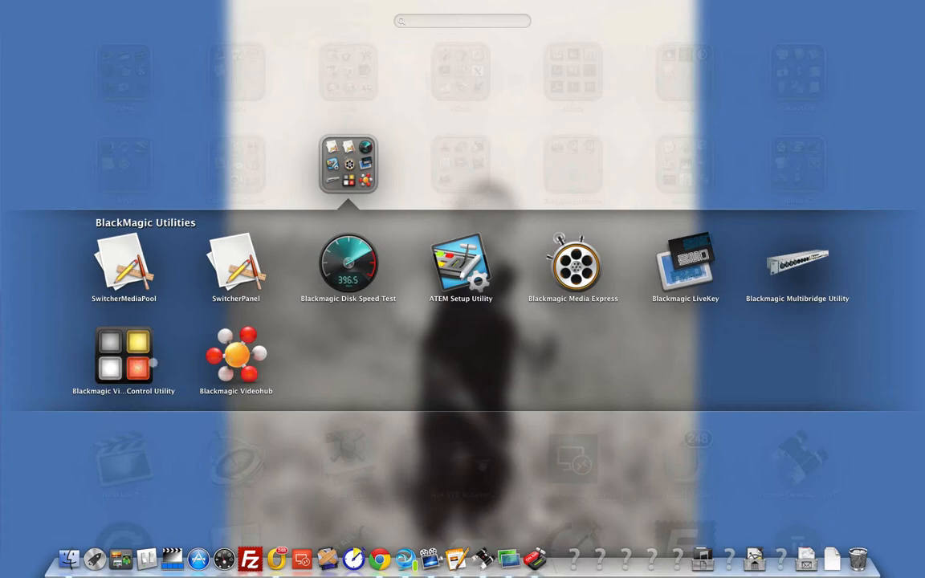
left_click(236, 358)
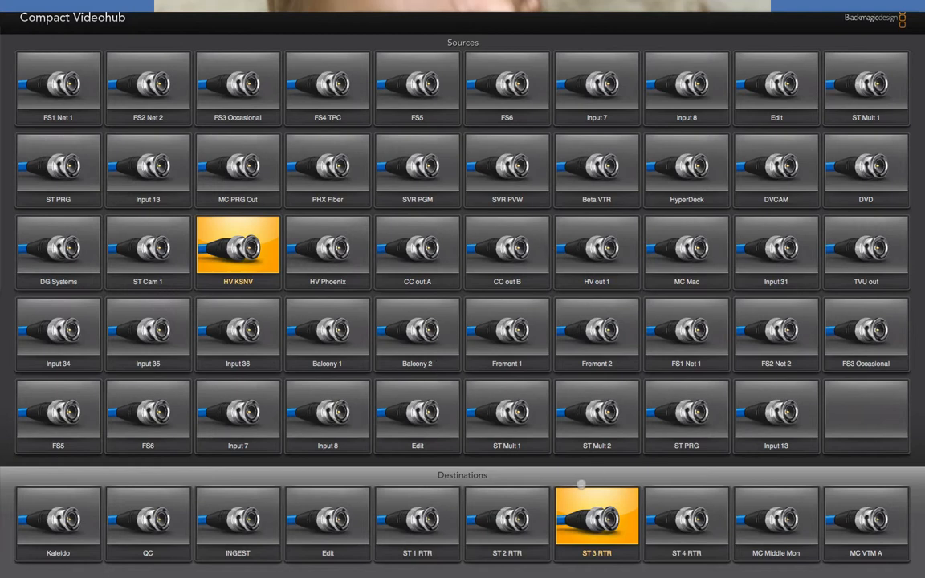
Step: Check which router sources feed the ST 4 RTR, ST 3 RTR, ST 2 RTR and ST 1 RTR destinations
left_click(671, 528)
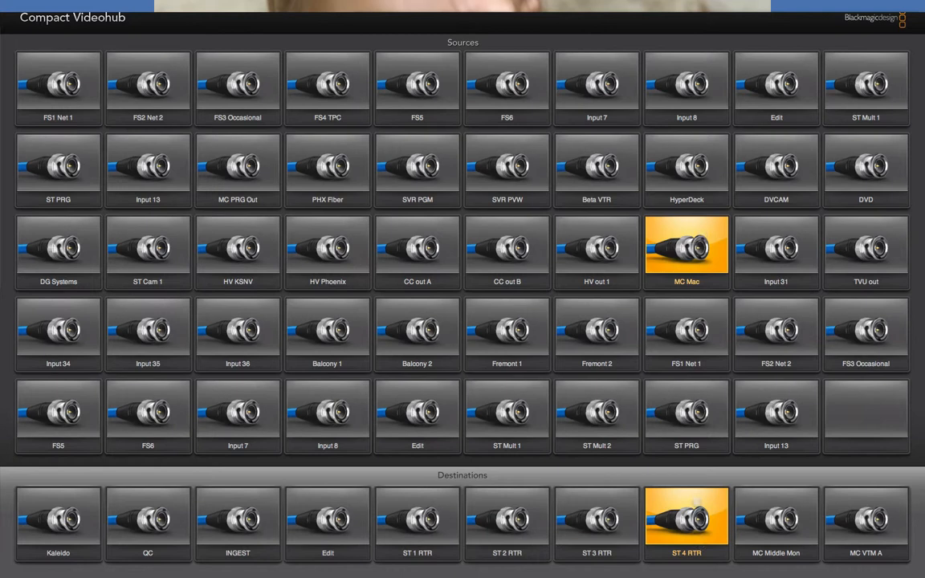
left_click(597, 516)
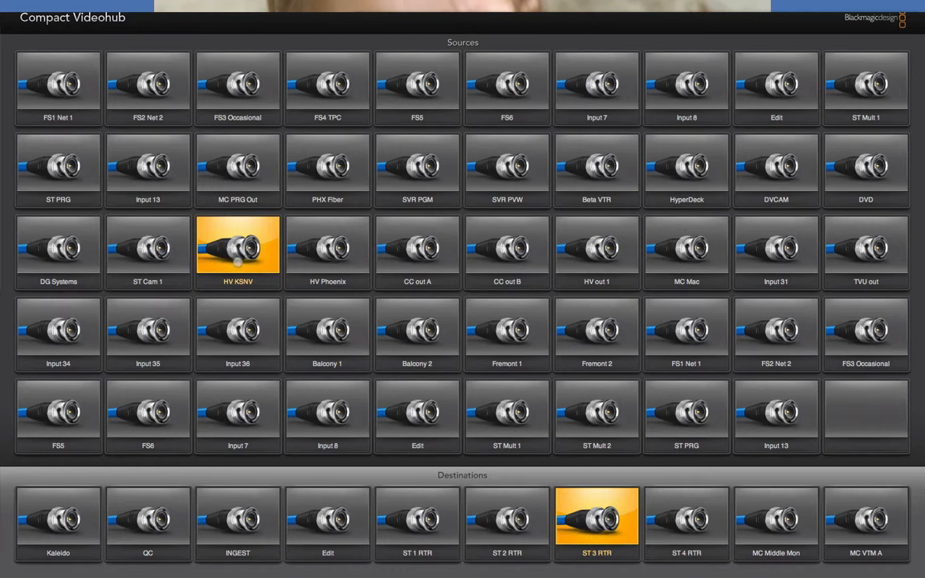
left_click(507, 515)
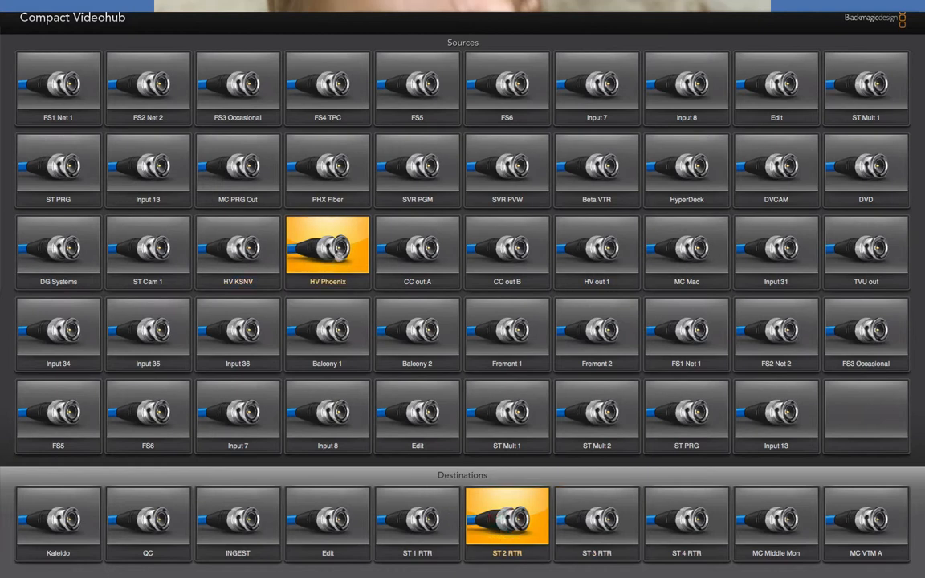
left_click(410, 491)
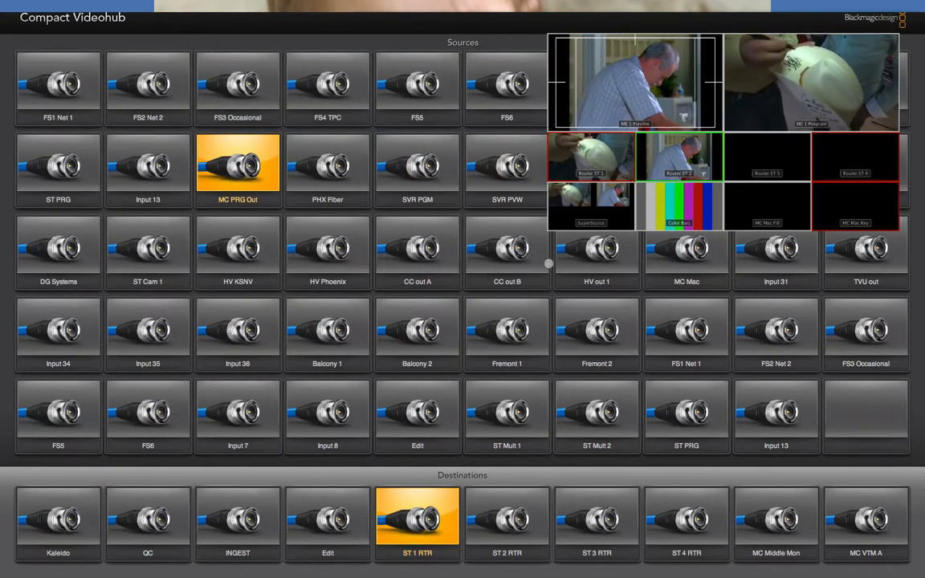
Step: Route Balcony 1 to ST 1 RTR and Balcony 2 to ST 2 RTR
left_click(337, 349)
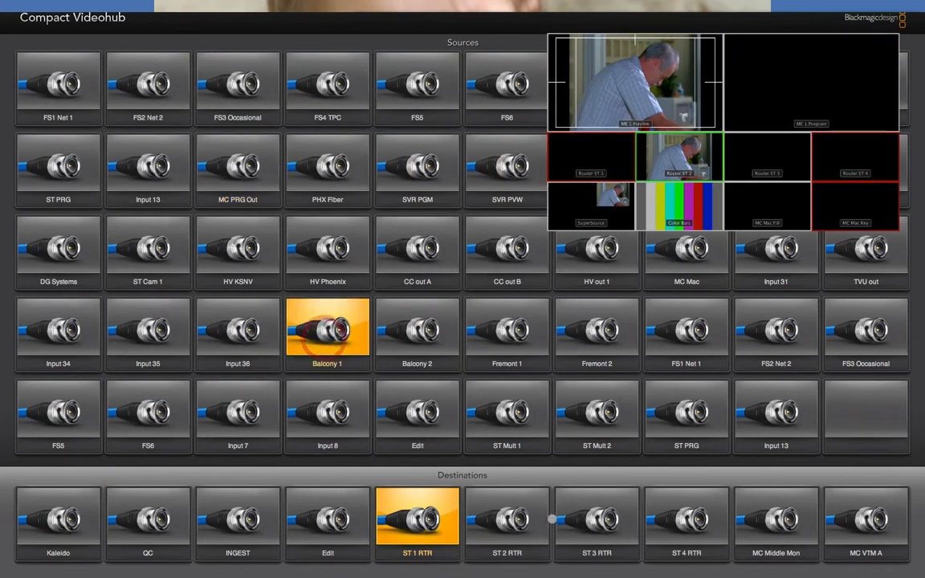
left_click(508, 519)
left_click(433, 364)
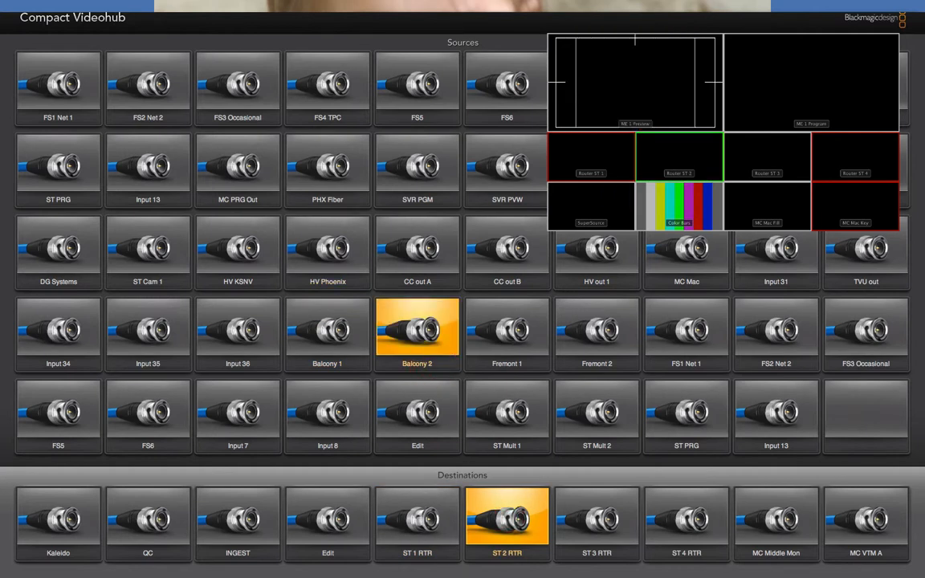
Step: Route MC PRG Out back to ST 1 RTR and HV Phoenix back to ST 2 RTR
left_click(418, 519)
left_click(237, 169)
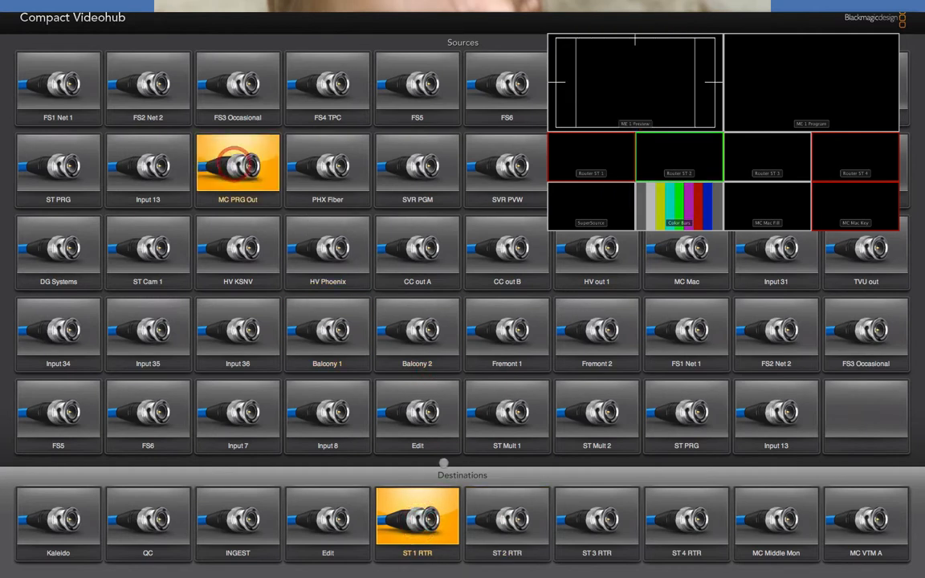
left_click(507, 519)
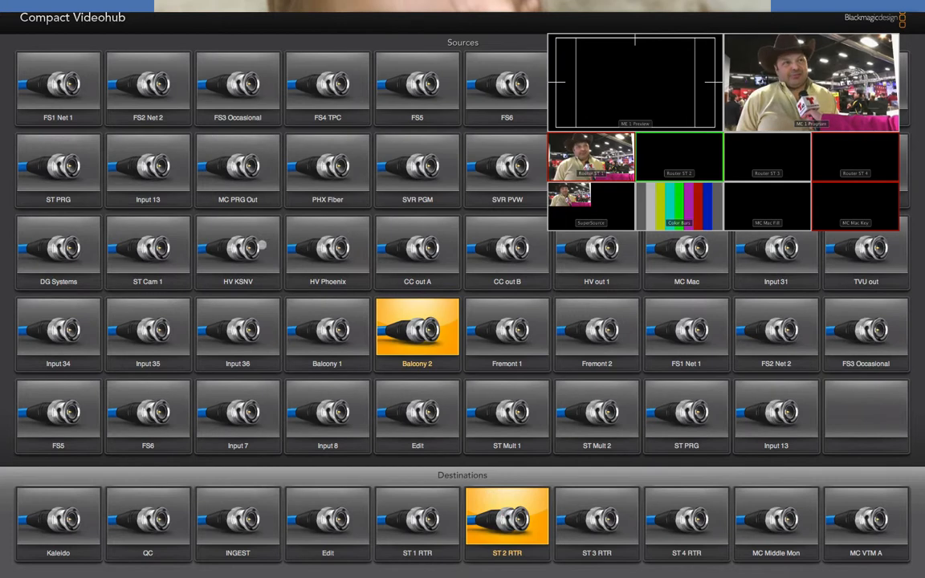
left_click(261, 245)
left_click(334, 247)
Step: Review the sources assigned to the ST 1 RTR, ST 2 RTR, MC Middle Mon and ST 4 RTR destinations
left_click(421, 520)
left_click(475, 530)
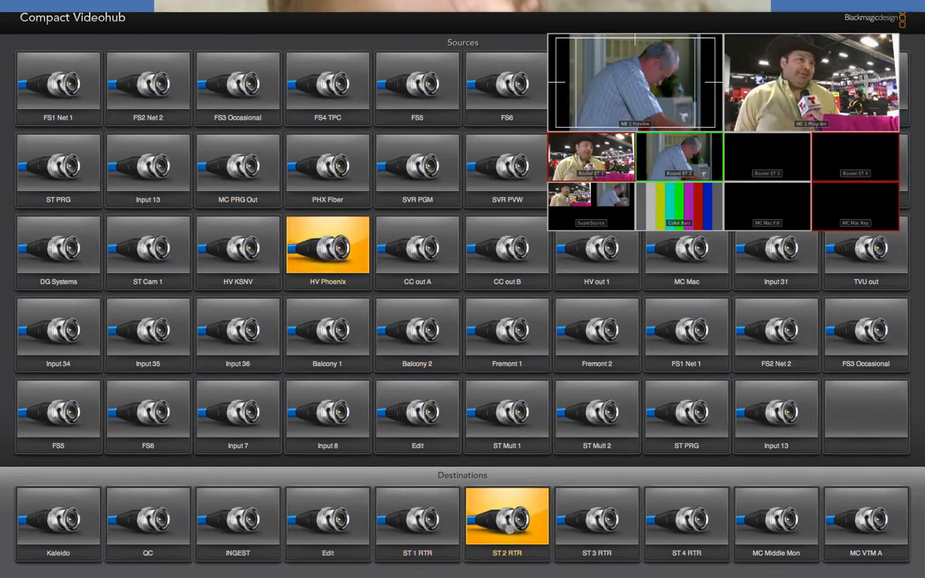
left_click(421, 521)
left_click(475, 530)
left_click(776, 521)
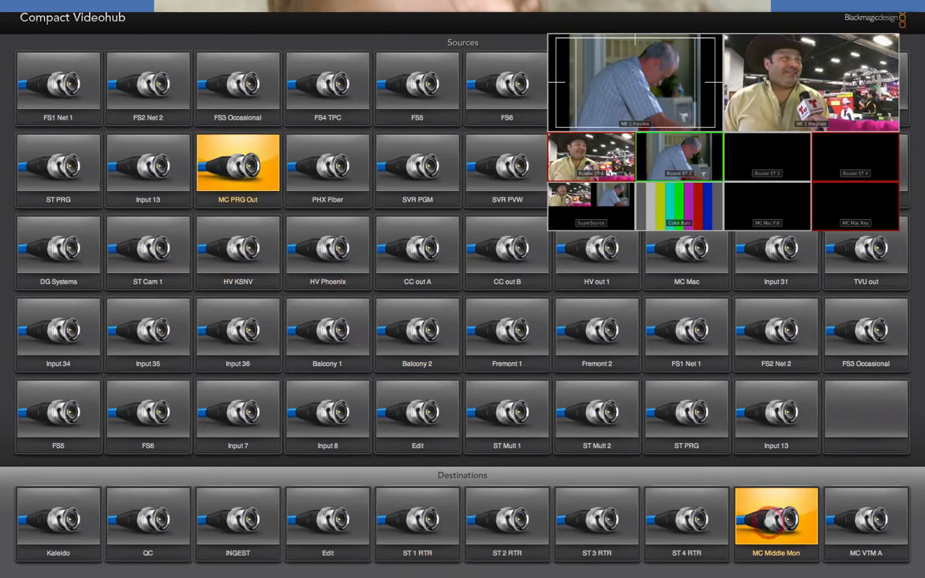
left_click(687, 521)
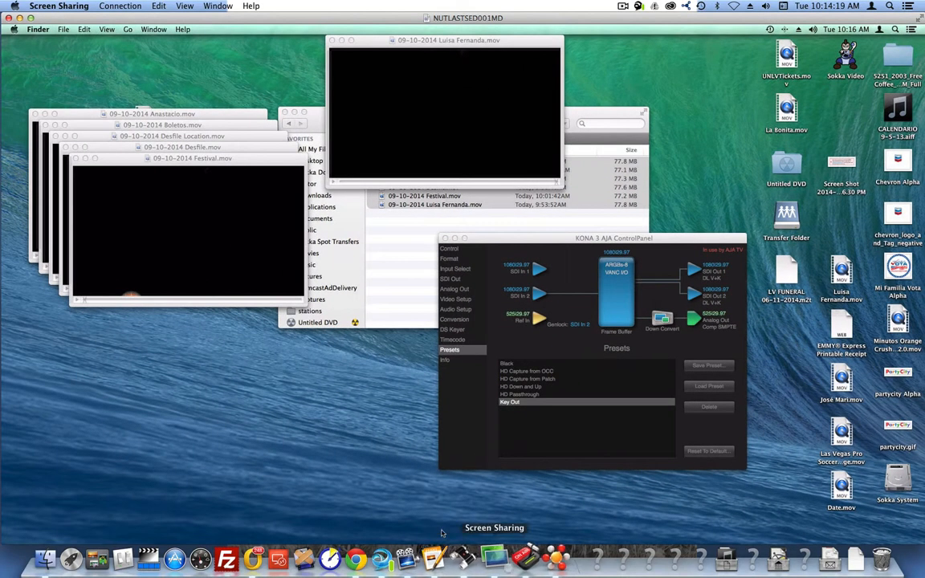
Step: Switch back to ATEM Software Control and review how Downstream Key 1 combines its fill and key sources
left_click(441, 534)
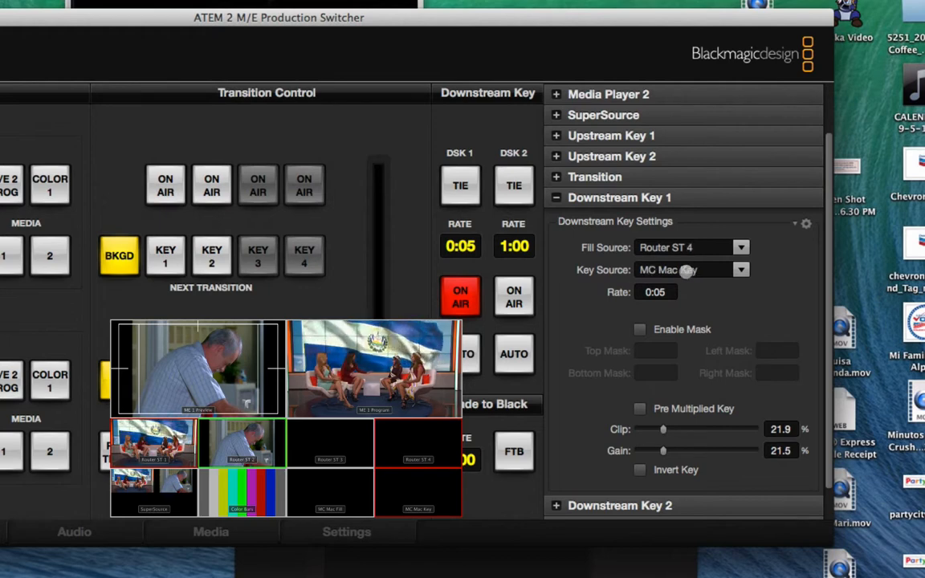
left_click_drag(680, 23, 666, 47)
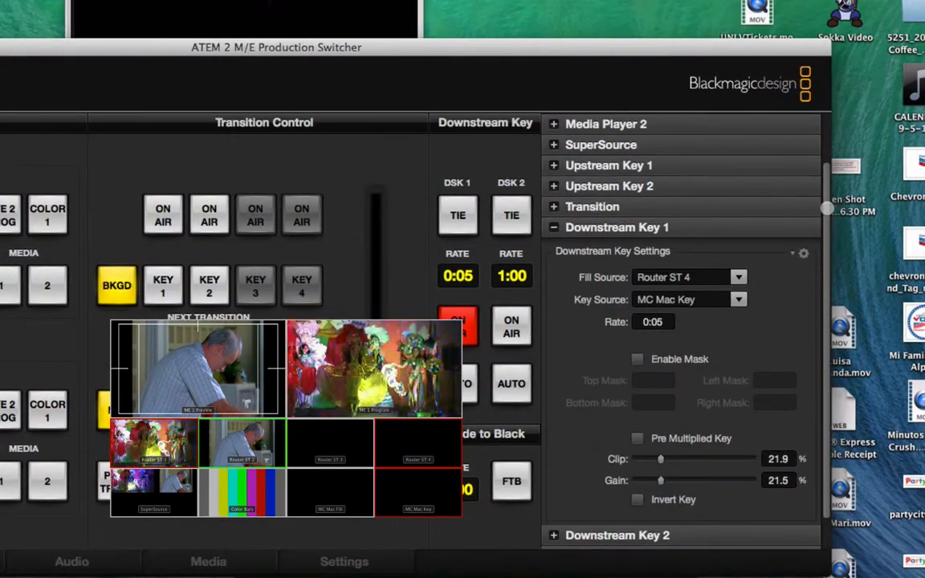
scroll(827, 211, "down", 3)
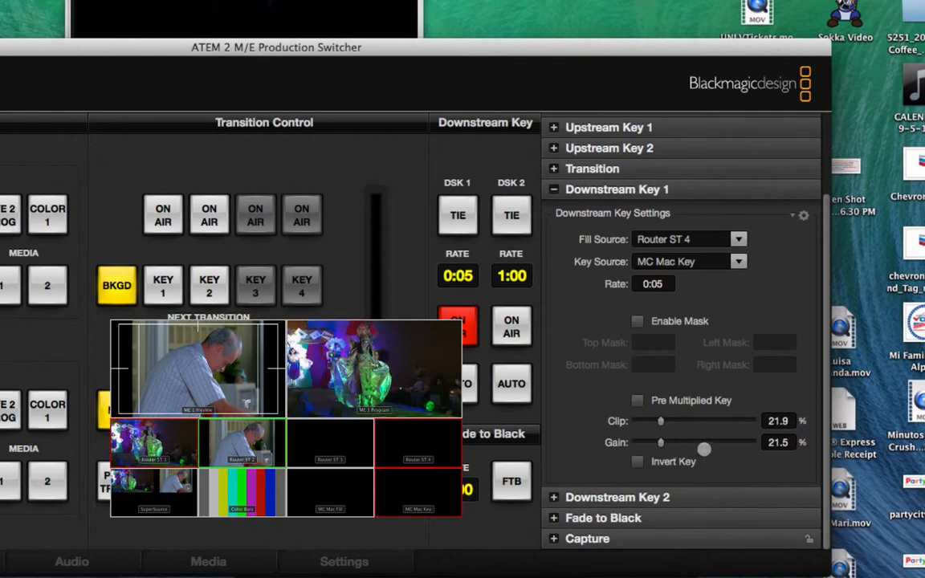
left_click_drag(823, 387, 821, 429)
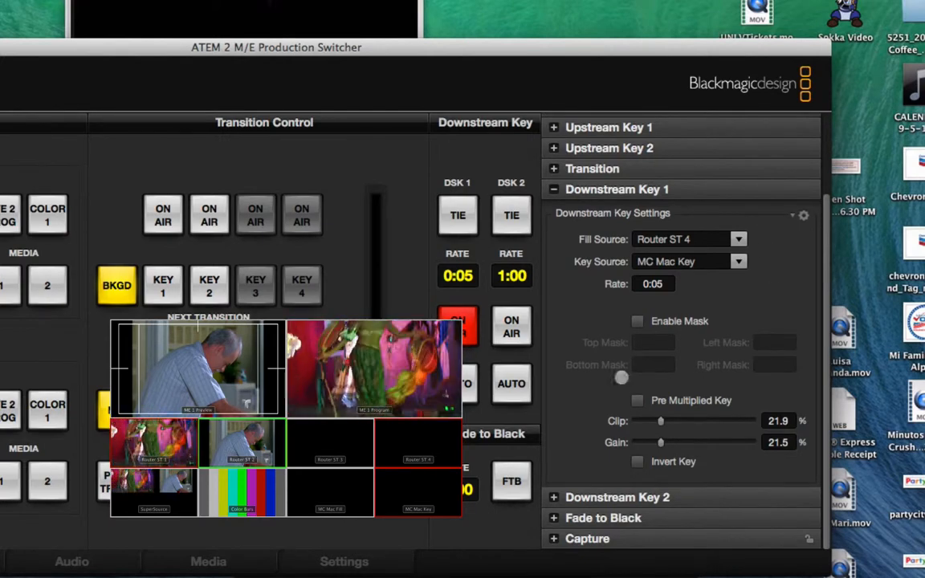
Step: Expand Downstream Key 2 and compare its fill, key, clip and gain settings with Downstream Key 1
left_click(554, 497)
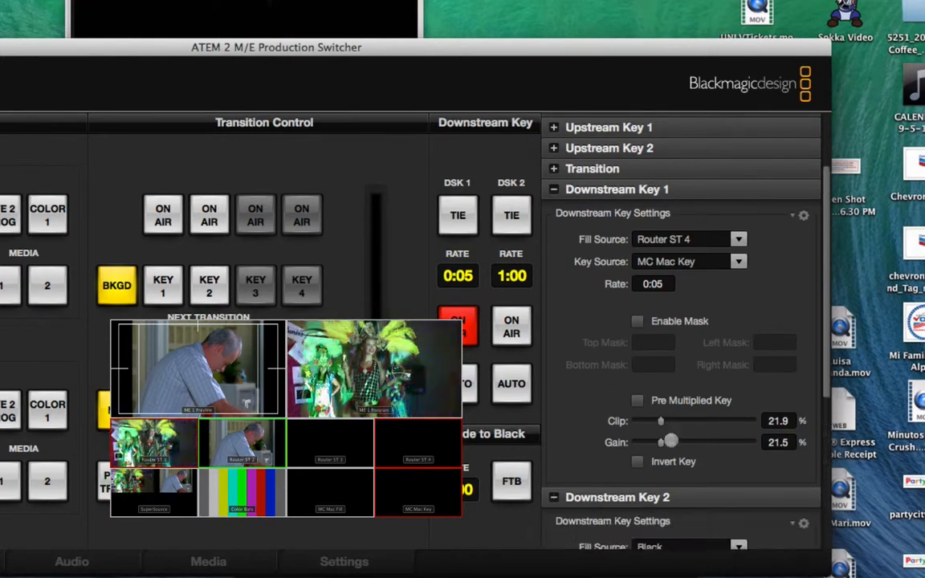
scroll(684, 436, "up", 2)
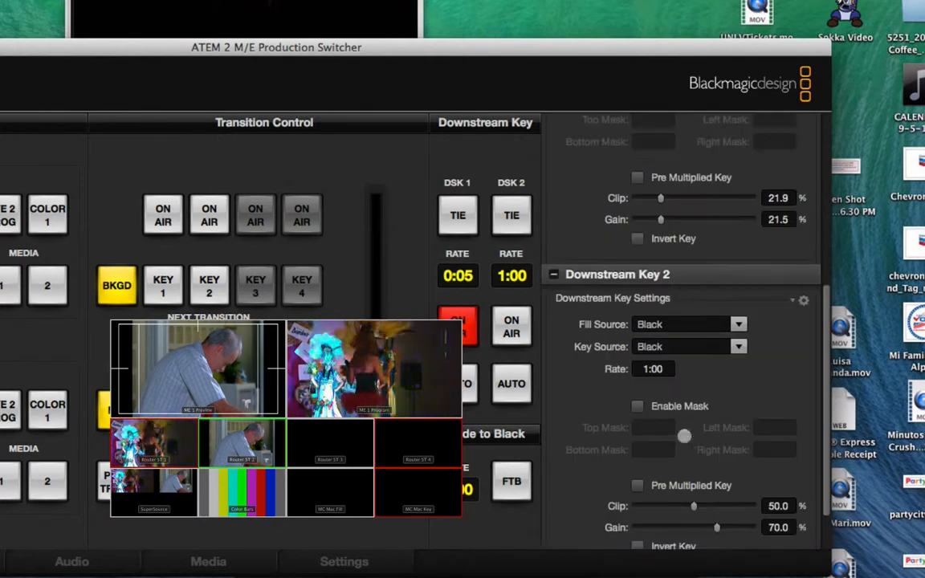
scroll(553, 276, "up", 8)
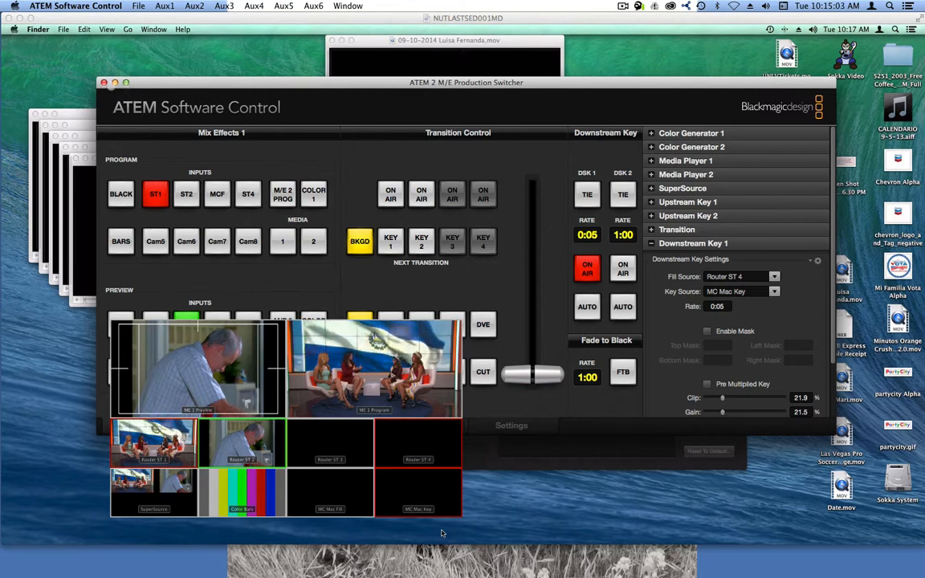
Step: Hide ATEM Software Control and play the title movie that stands apart from the AJA TV window stack
key("super+h")
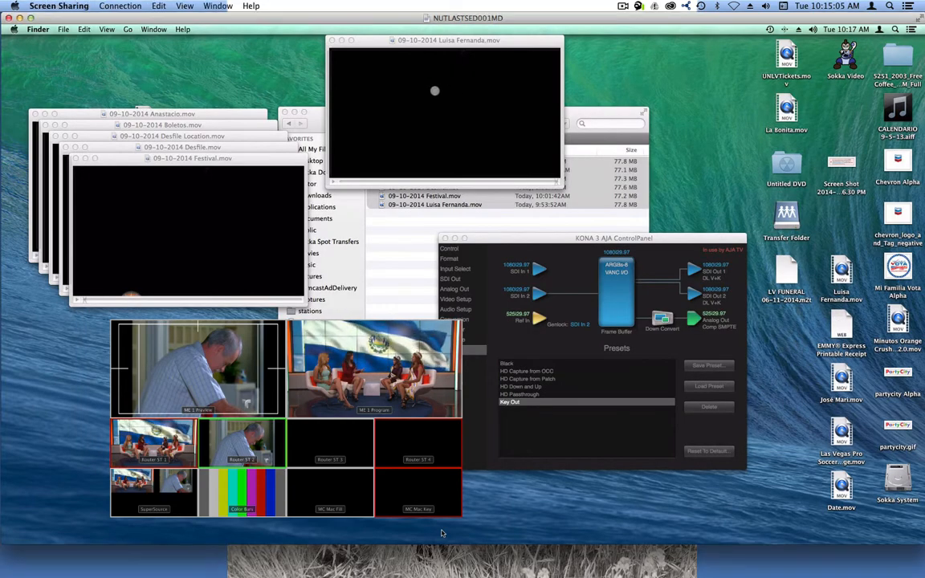
key("space")
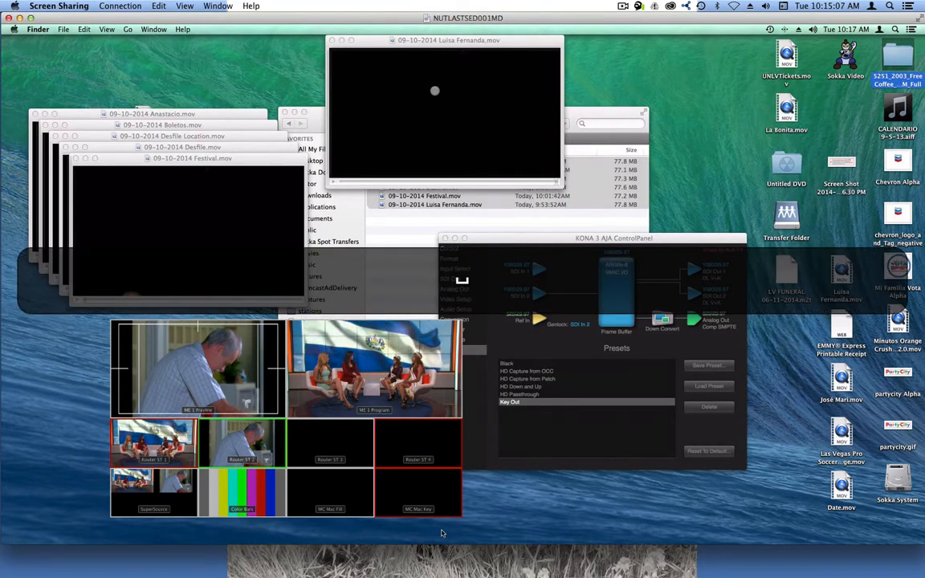
left_click(458, 94)
key("space")
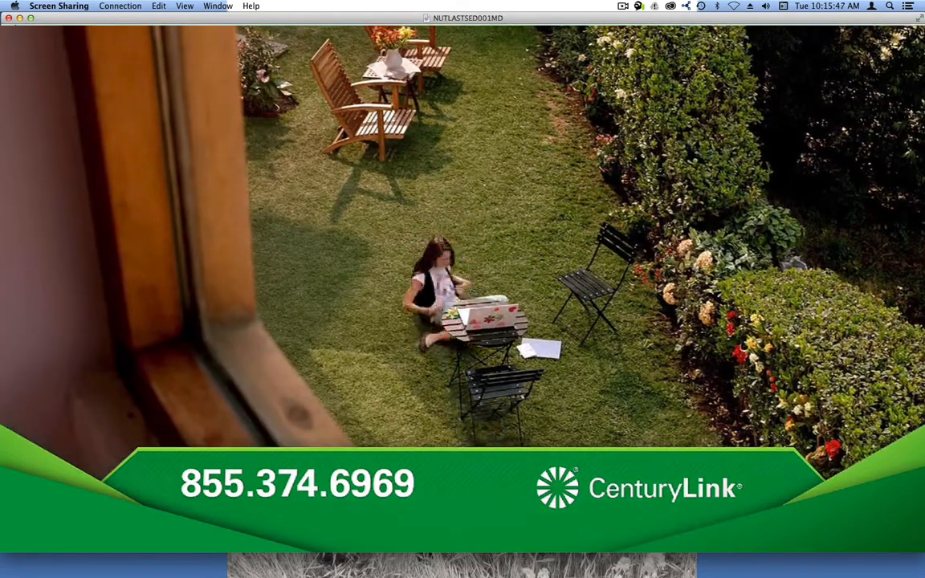
Step: Return to the AJA TV windows and scrub back through the separated title movie while its lower third is on
key("ctrl+Right")
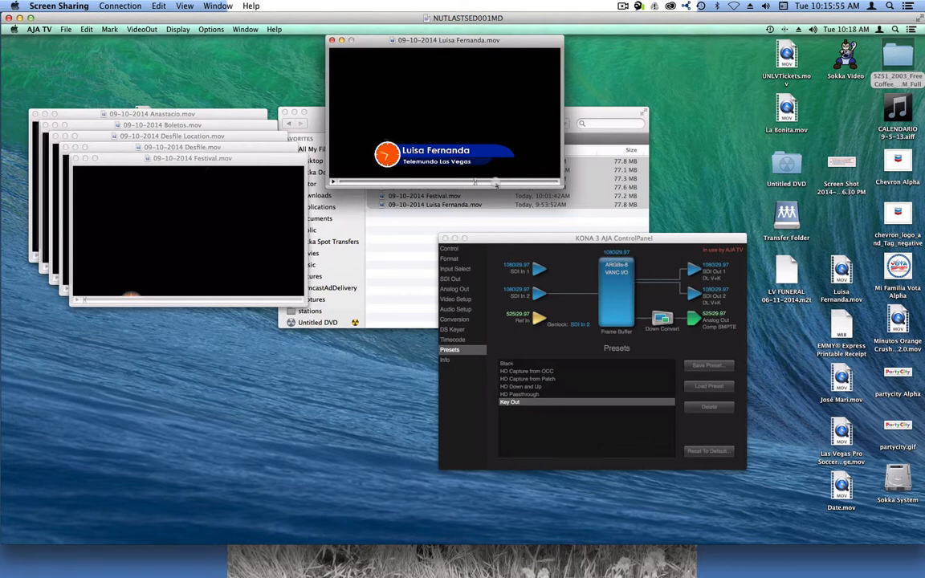
mouse_move(396, 182)
left_mouse_down()
mouse_move(345, 182)
mouse_move(409, 186)
left_mouse_up()
left_click_drag(535, 188, 455, 187)
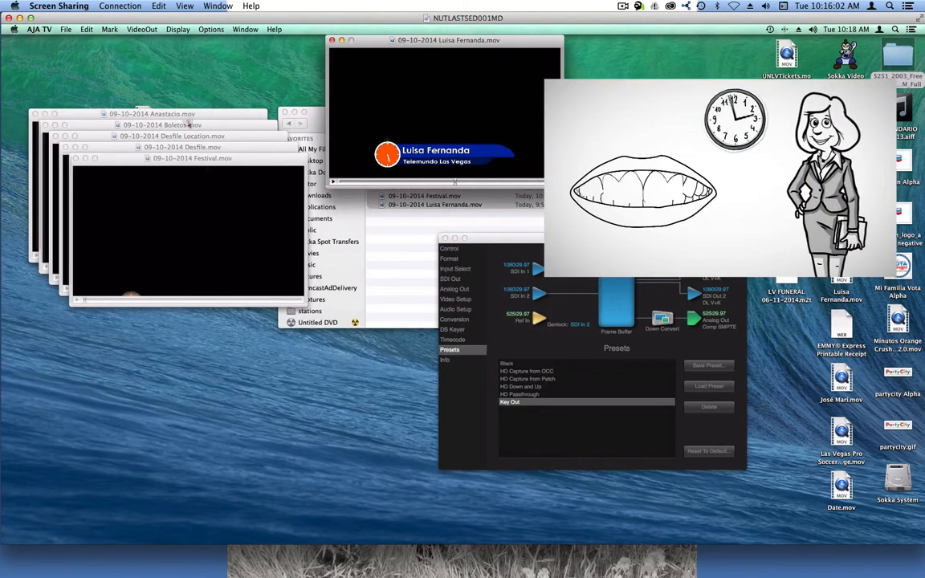
Step: Bring 09-10-2014 Boletos.mov forward and play it over the program, and rewind the separated title movie to its start
left_click(191, 125)
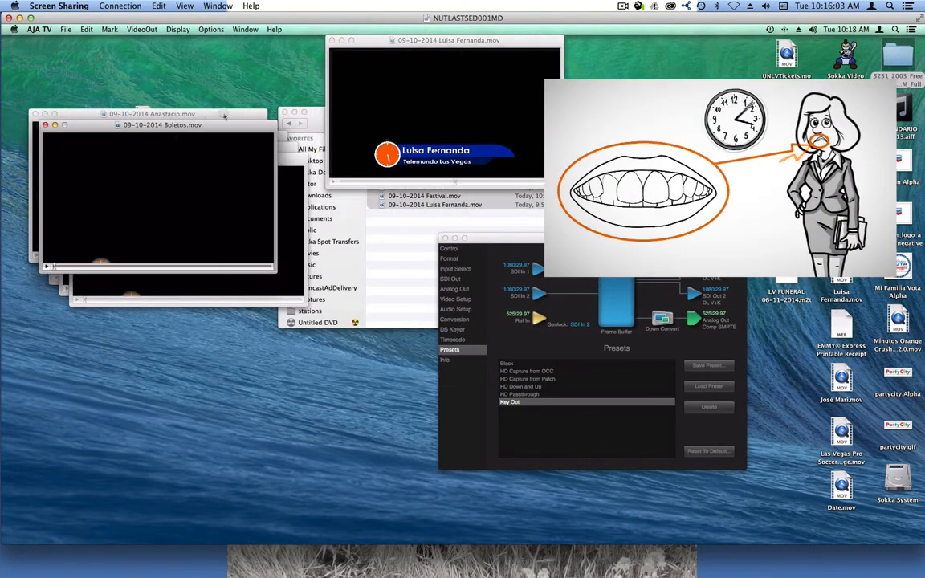
key("space")
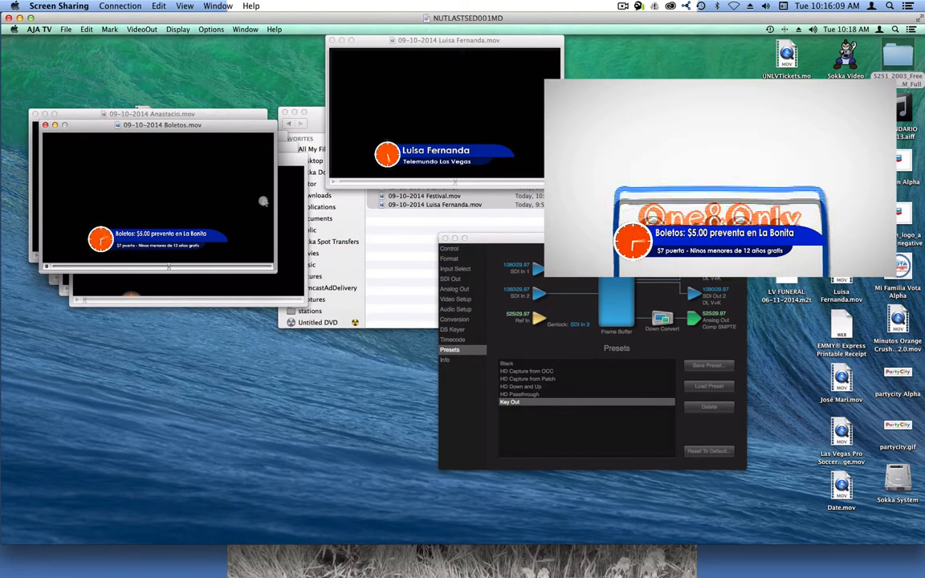
left_click(443, 175)
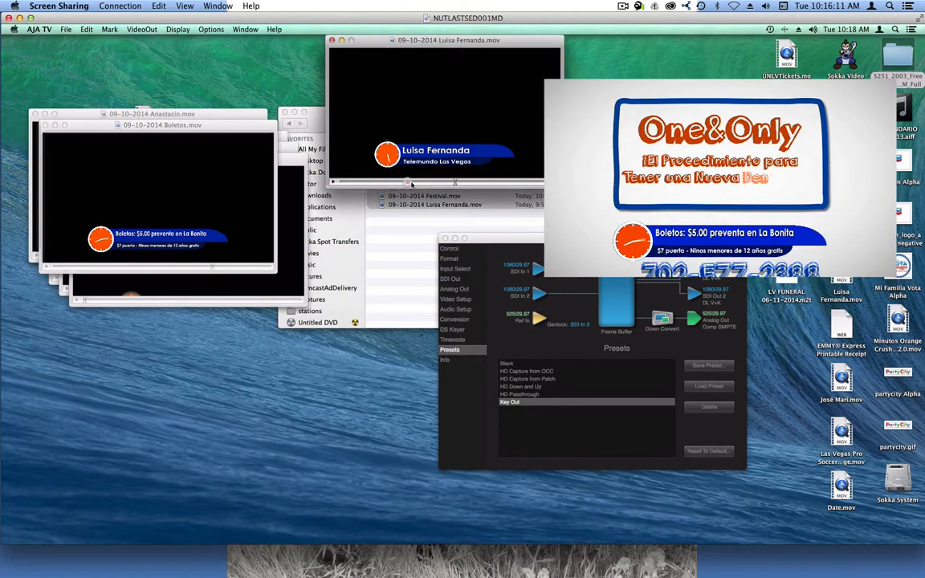
left_click_drag(413, 183, 325, 183)
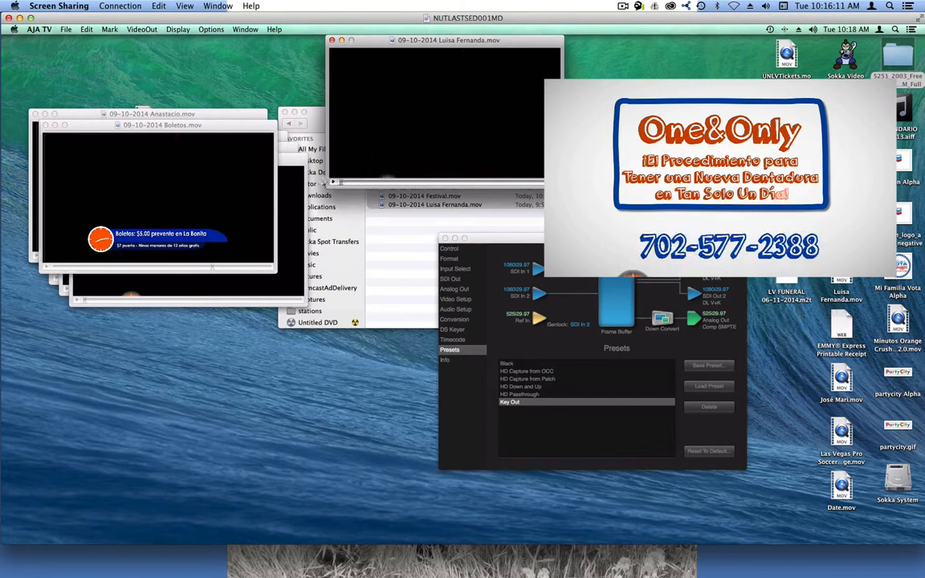
Step: Play 09-10-2014 Boletos.mov over the program, switch to the separated title movie, and rewind that movie to its start
left_click(195, 270)
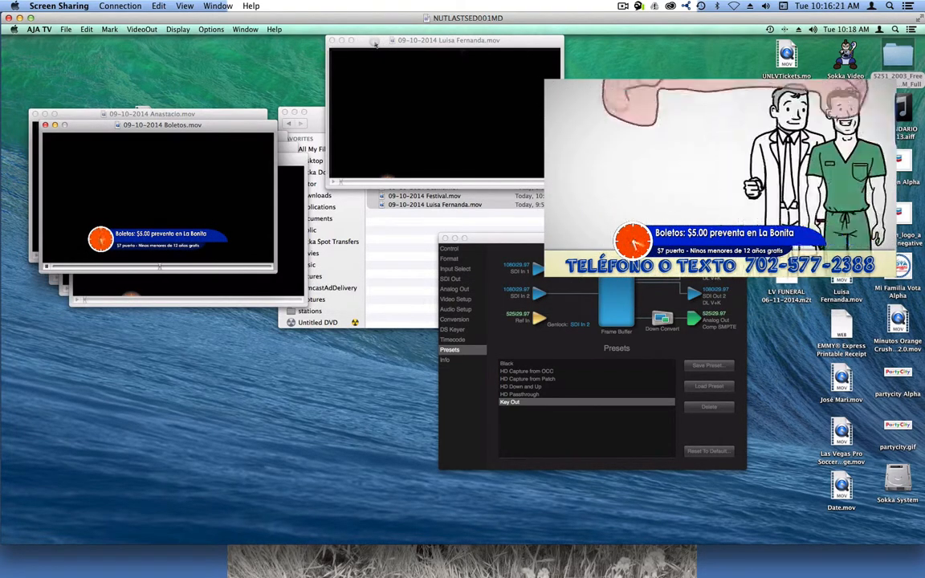
left_click(374, 44)
key("space")
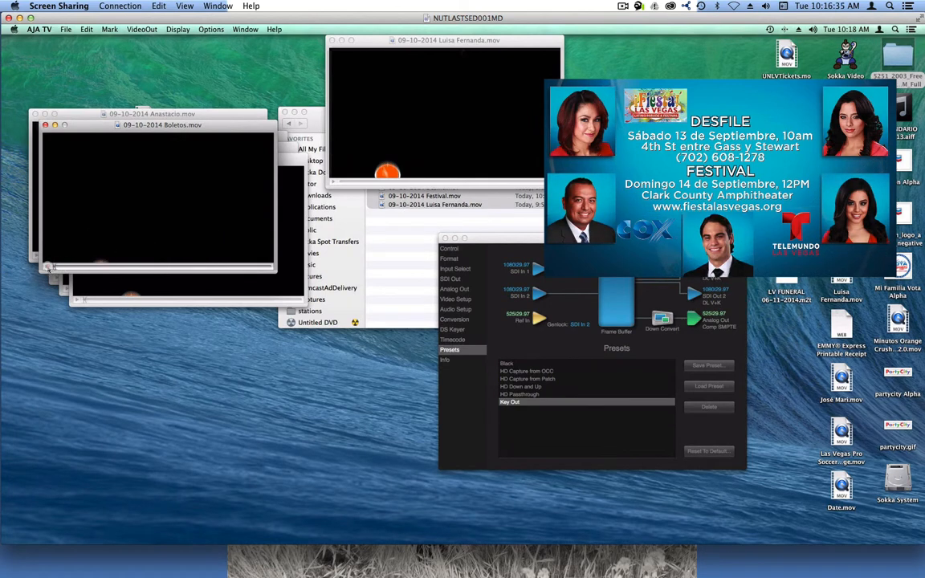
left_click(367, 182)
left_click(340, 182)
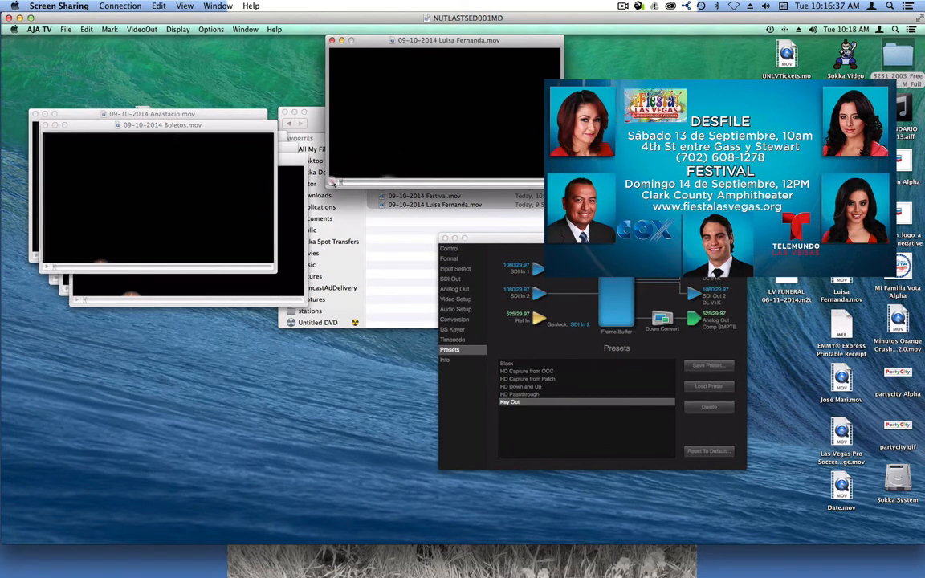
Step: Unstack the movie windows: pull Boletos.mov clear, and line up the rearmost movie and Desfile Location.mov on either side of the separated title movie
left_click_drag(233, 126, 303, 260)
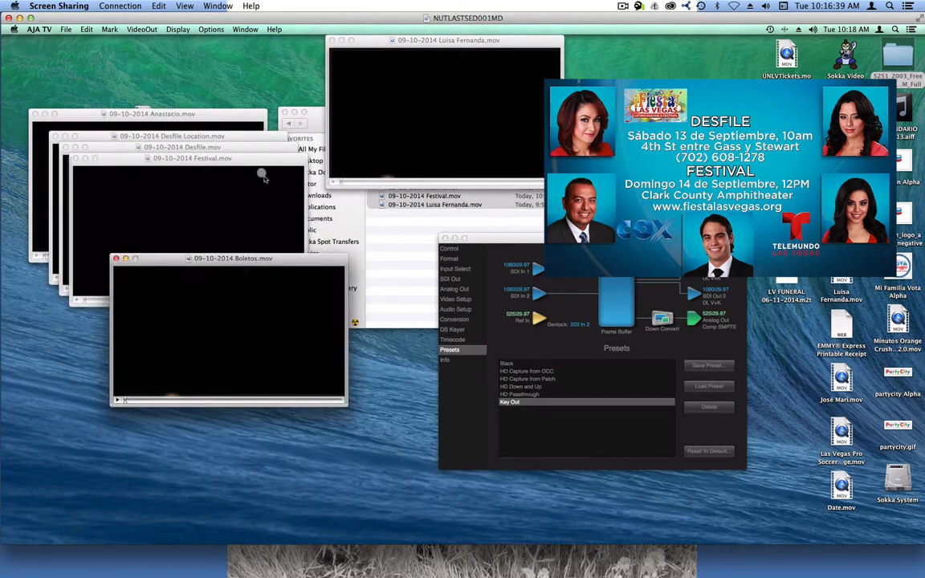
left_click(208, 137)
left_click(209, 116)
left_click_drag(217, 114, 227, 35)
left_click_drag(281, 137, 724, 27)
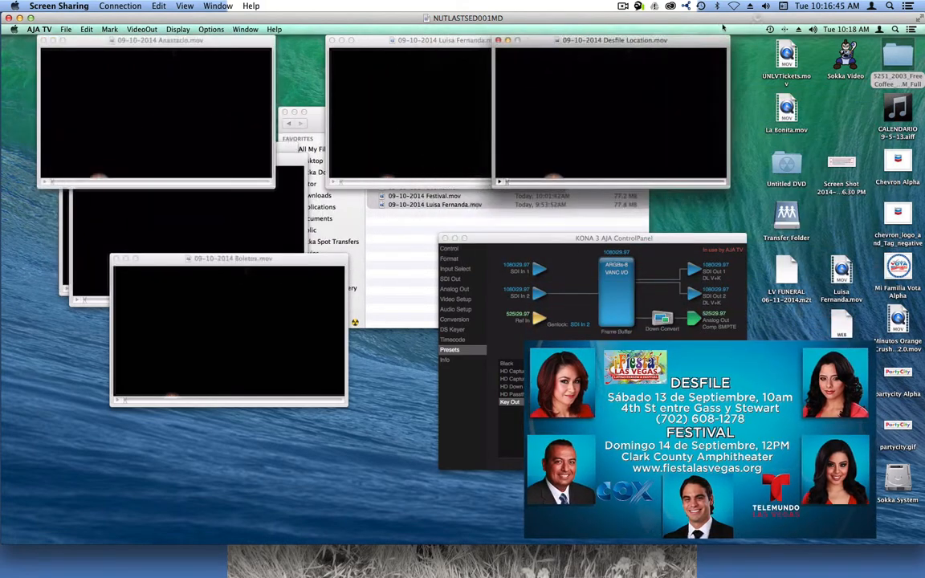
left_click(812, 29)
left_click(683, 43)
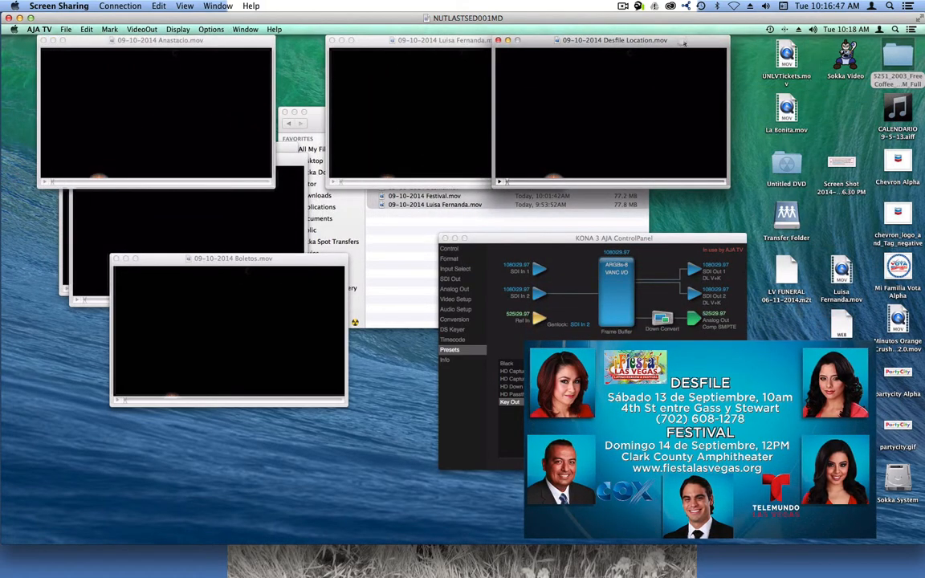
left_click_drag(660, 46, 746, 42)
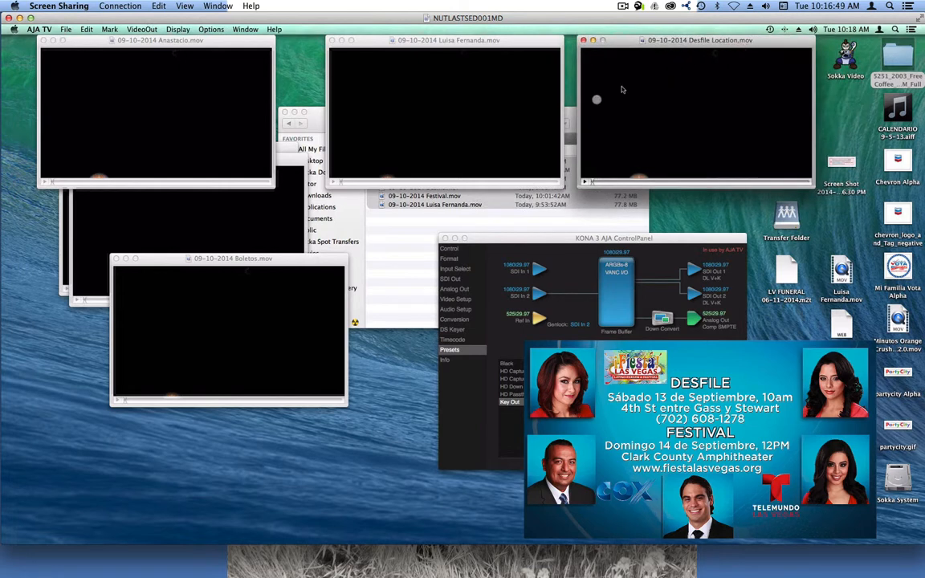
Step: Arrange Boletos.mov, Desfile.mov and Festival.mov as a second row beneath the three upper movie windows
left_click_drag(292, 161, 801, 195)
left_click_drag(288, 150, 555, 196)
left_click_drag(320, 271, 254, 208)
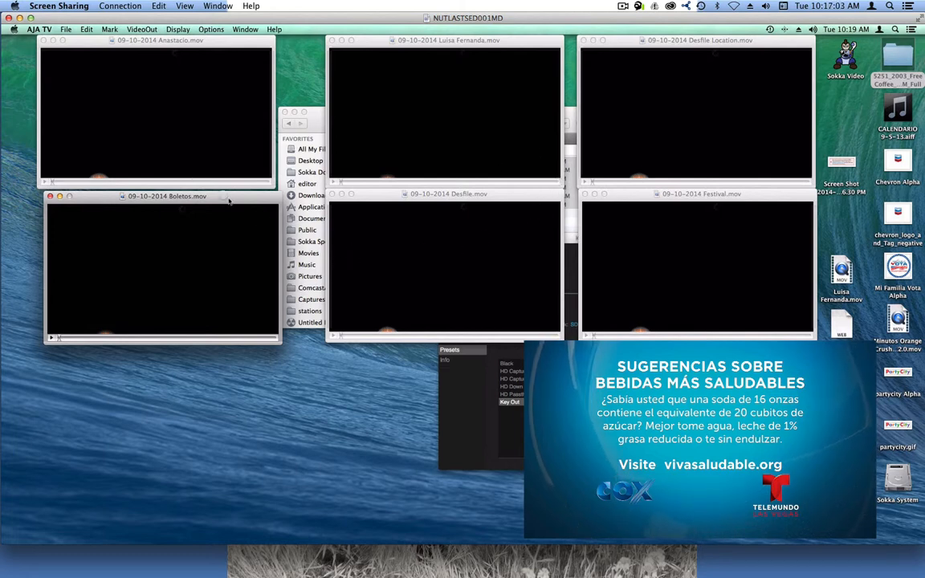
Step: Close the gaps in the two-row grid by shifting the outer movie windows of both rows against the middle column
left_click_drag(222, 44, 272, 44)
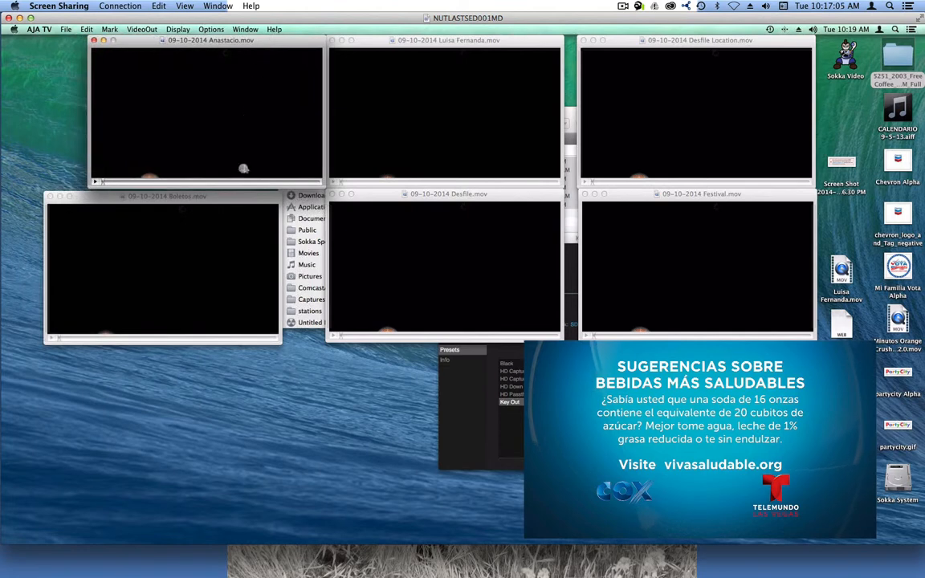
left_click_drag(226, 199, 267, 200)
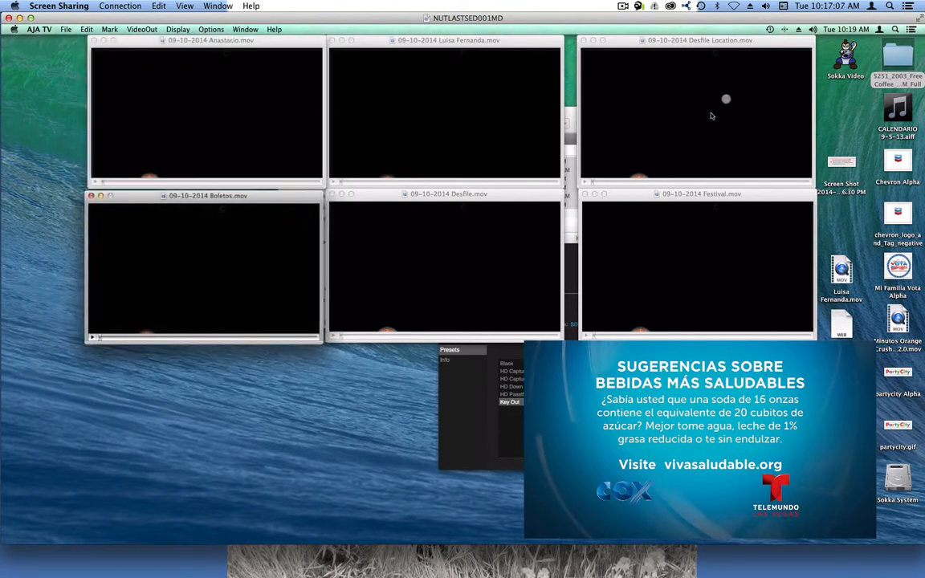
left_click_drag(712, 47, 701, 47)
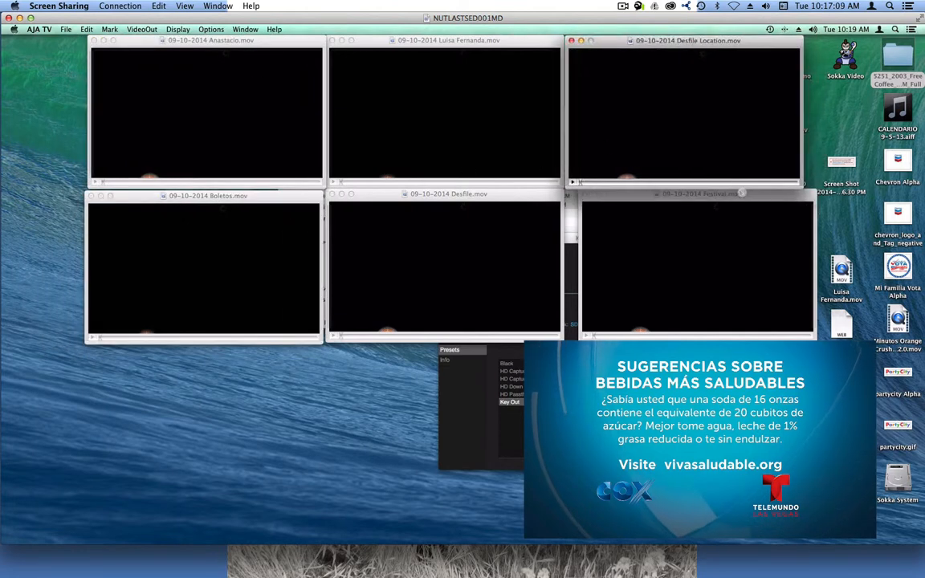
left_click(732, 201)
left_click_drag(732, 200, 718, 201)
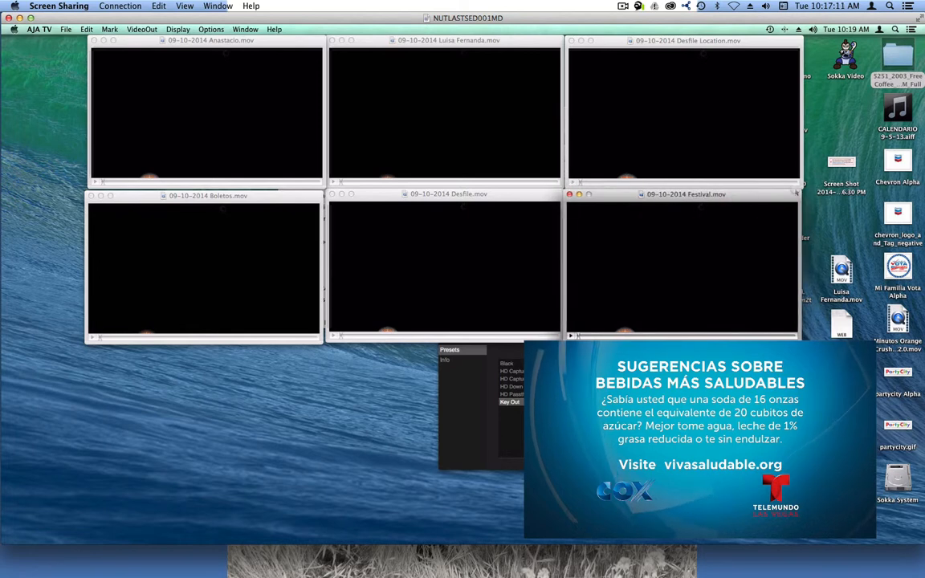